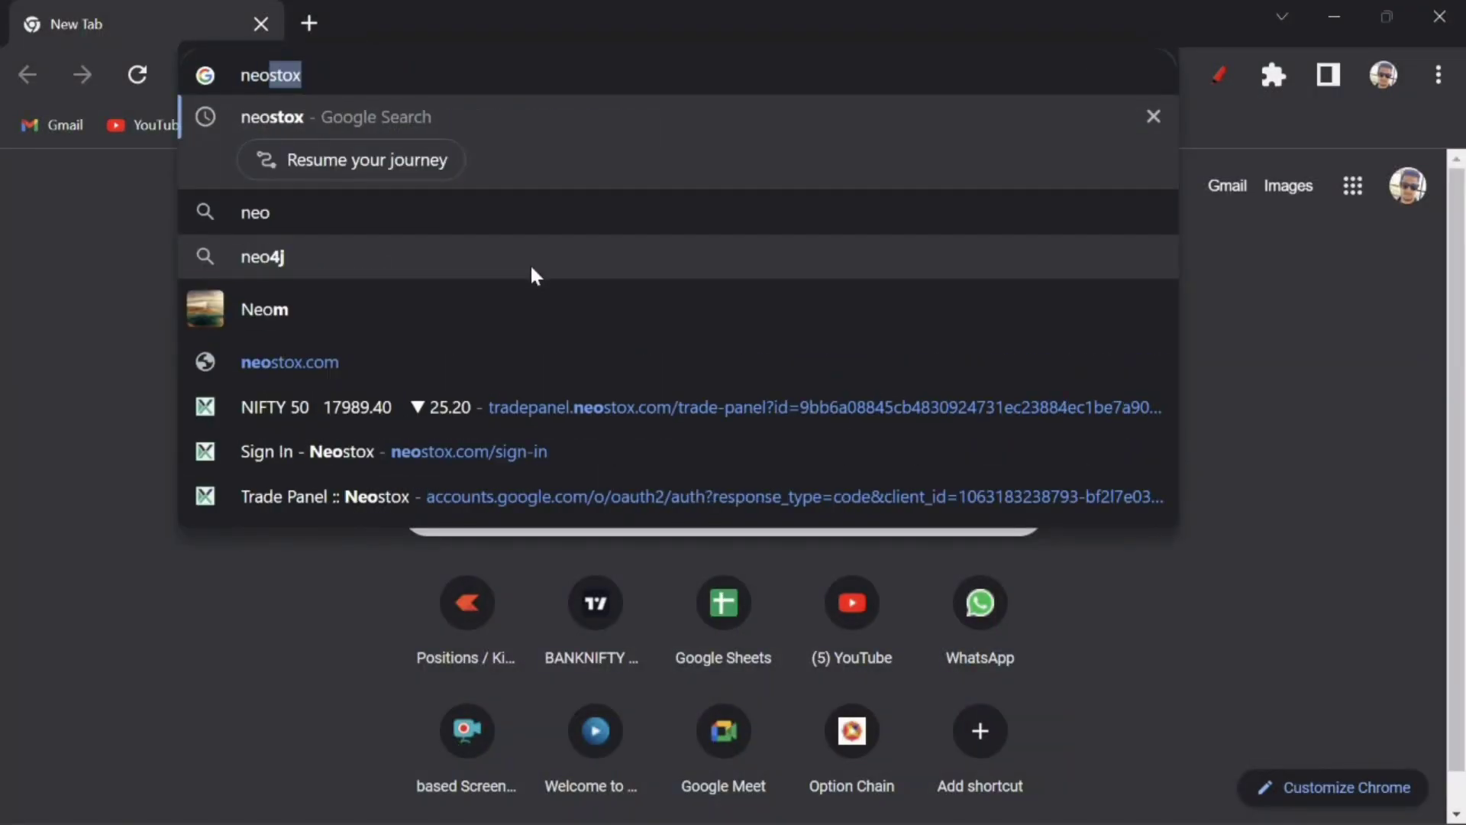
Search Google for neostox and open the Sign In result under neostox.com
{"action": "left_click", "coordinate": [364, 114]}
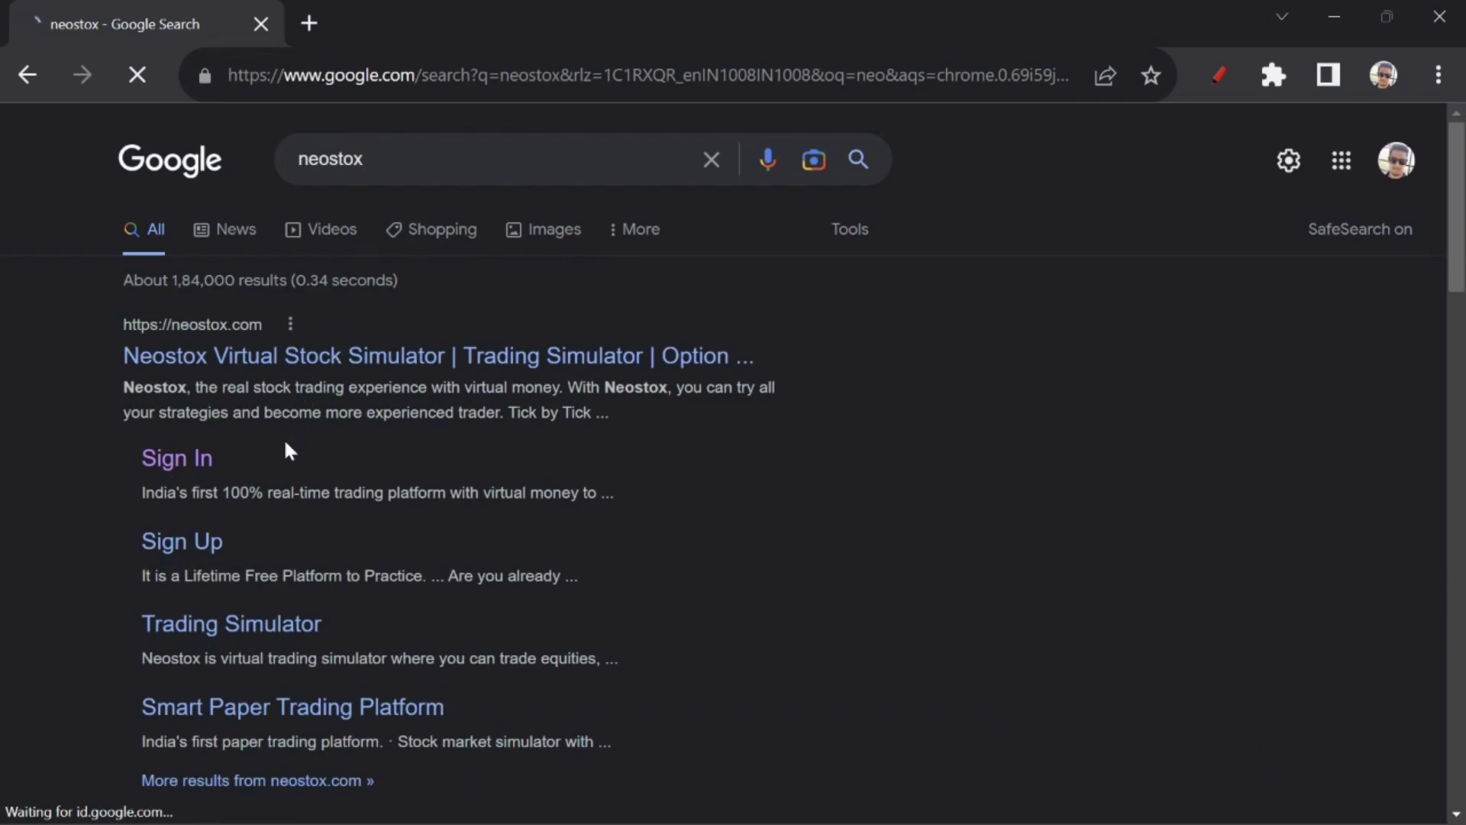
{"action": "left_click", "coordinate": [190, 458]}
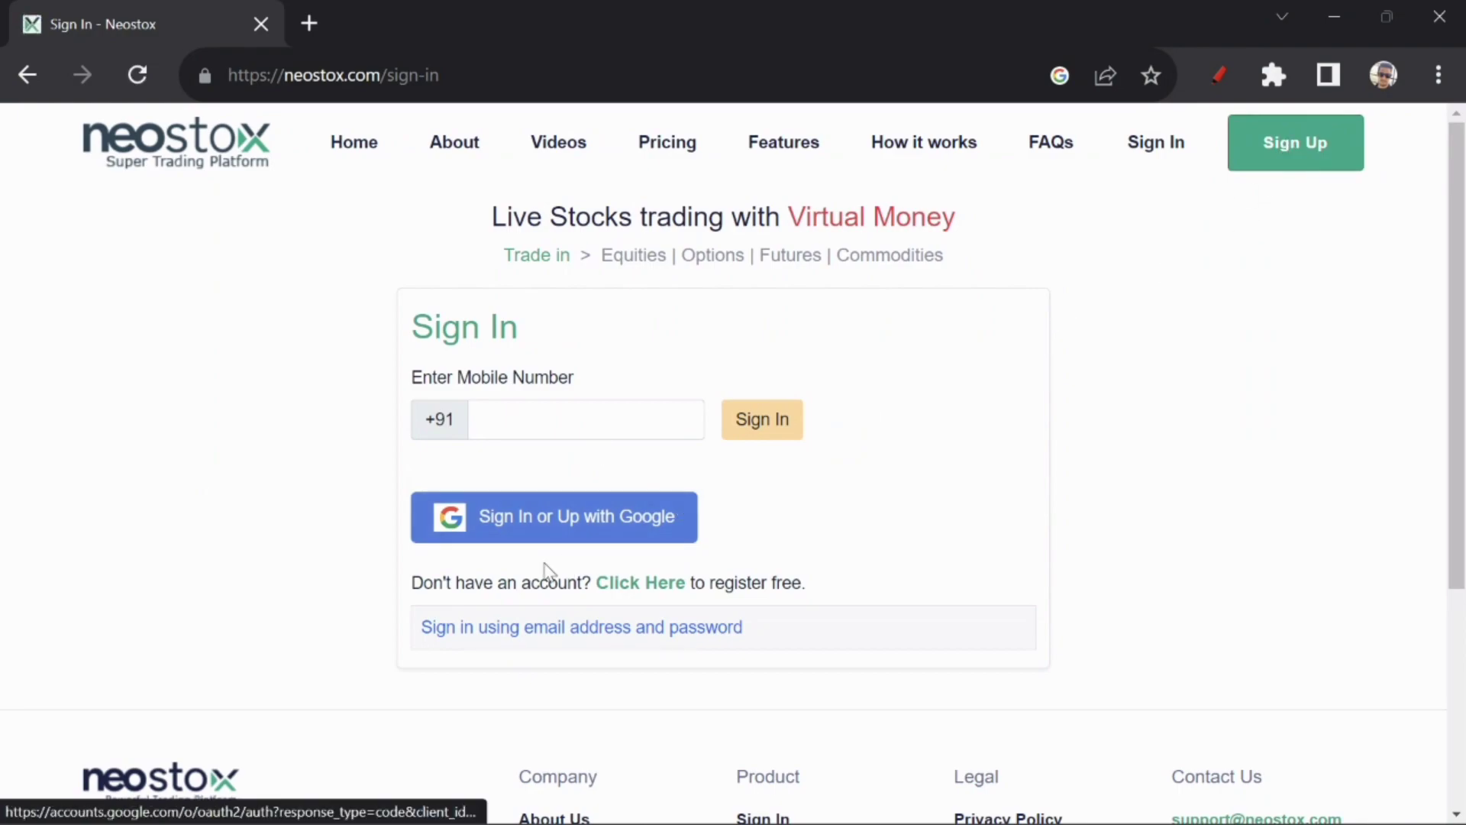
Sign in to Neostox with Google, retrying once, and open the account options on the trade panel
{"action": "left_click", "coordinate": [538, 539]}
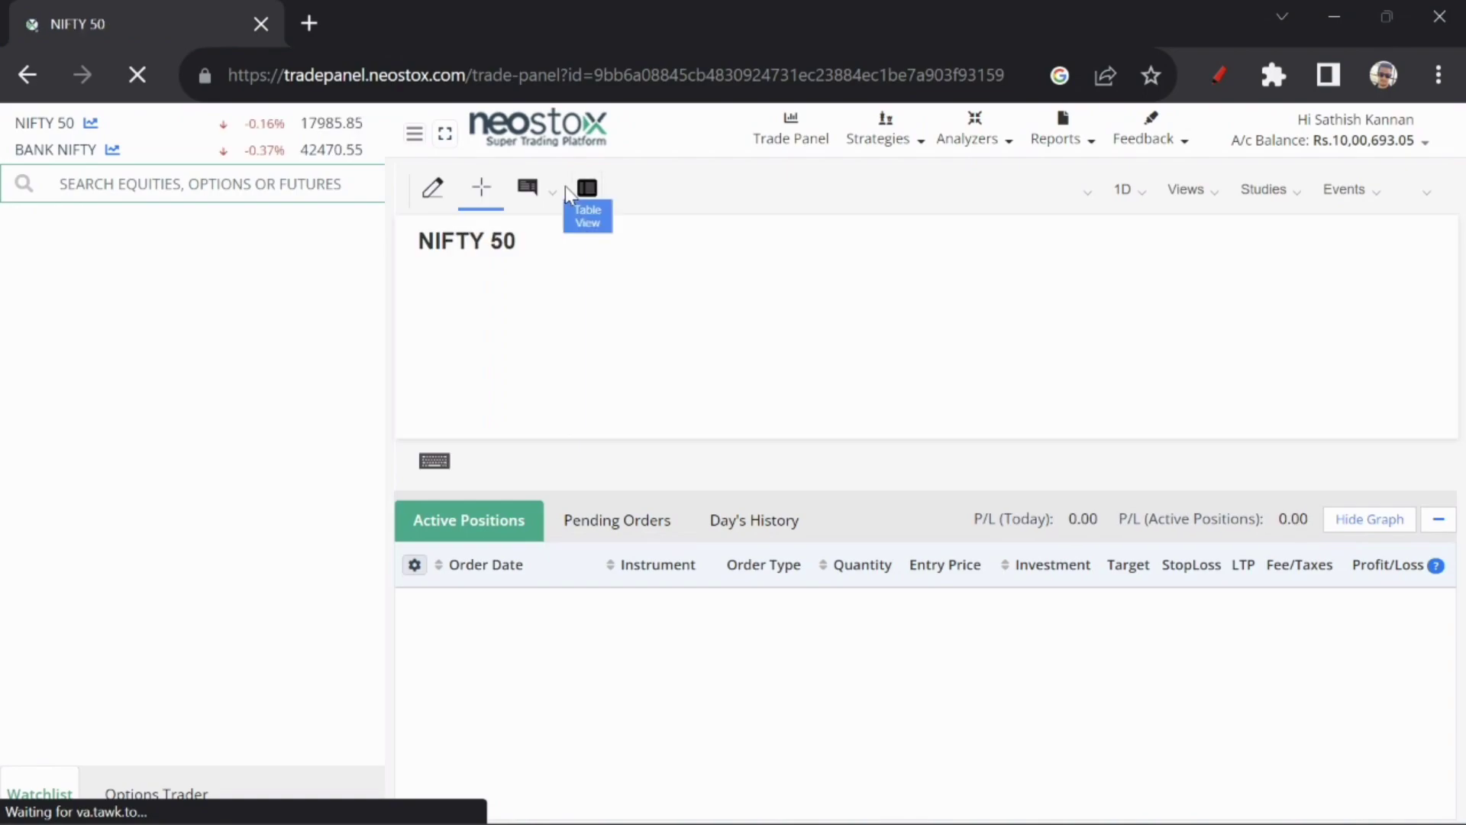
{"action": "left_click", "coordinate": [27, 74]}
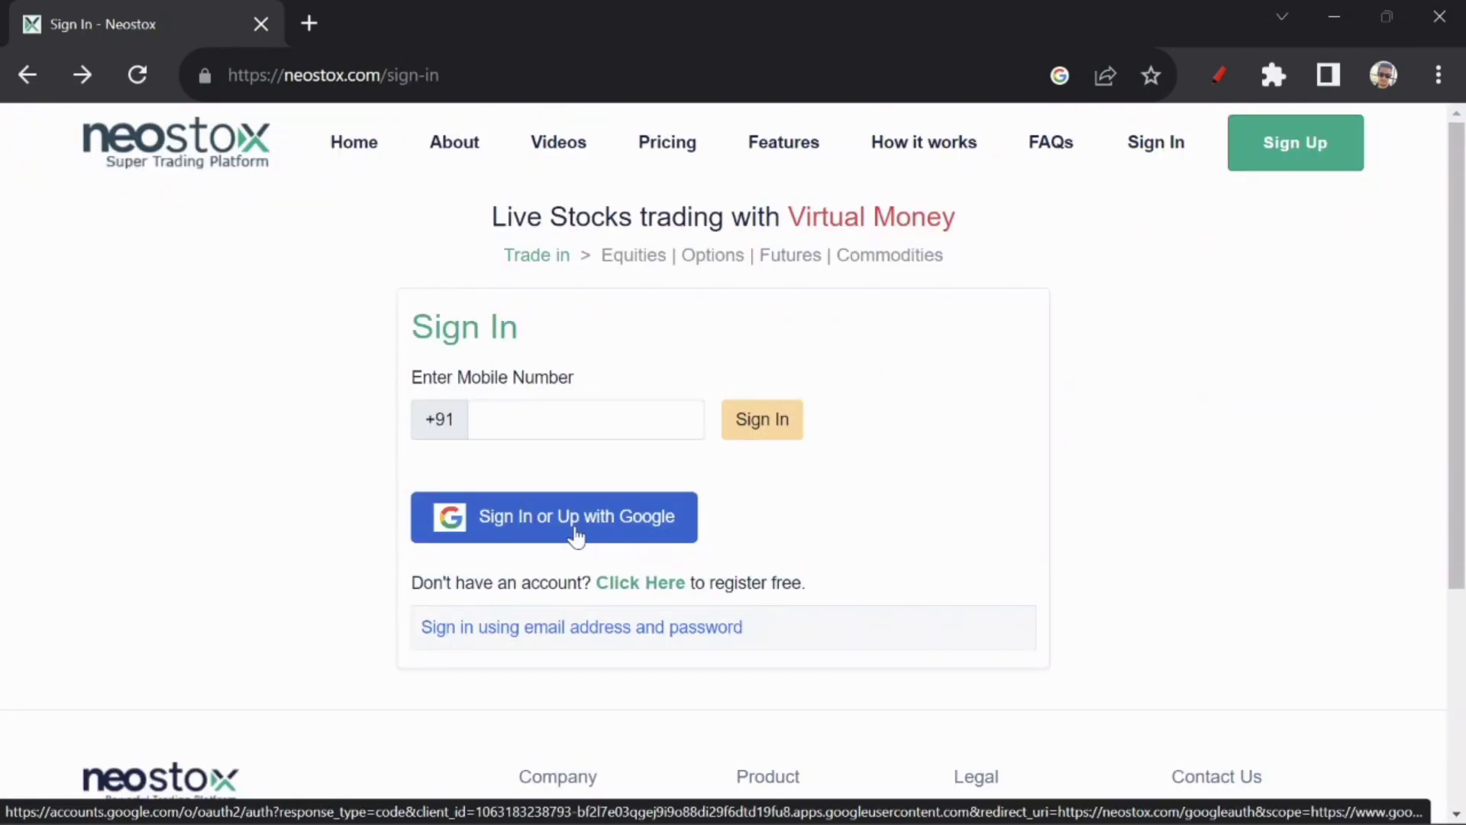
{"action": "left_click", "coordinate": [574, 528]}
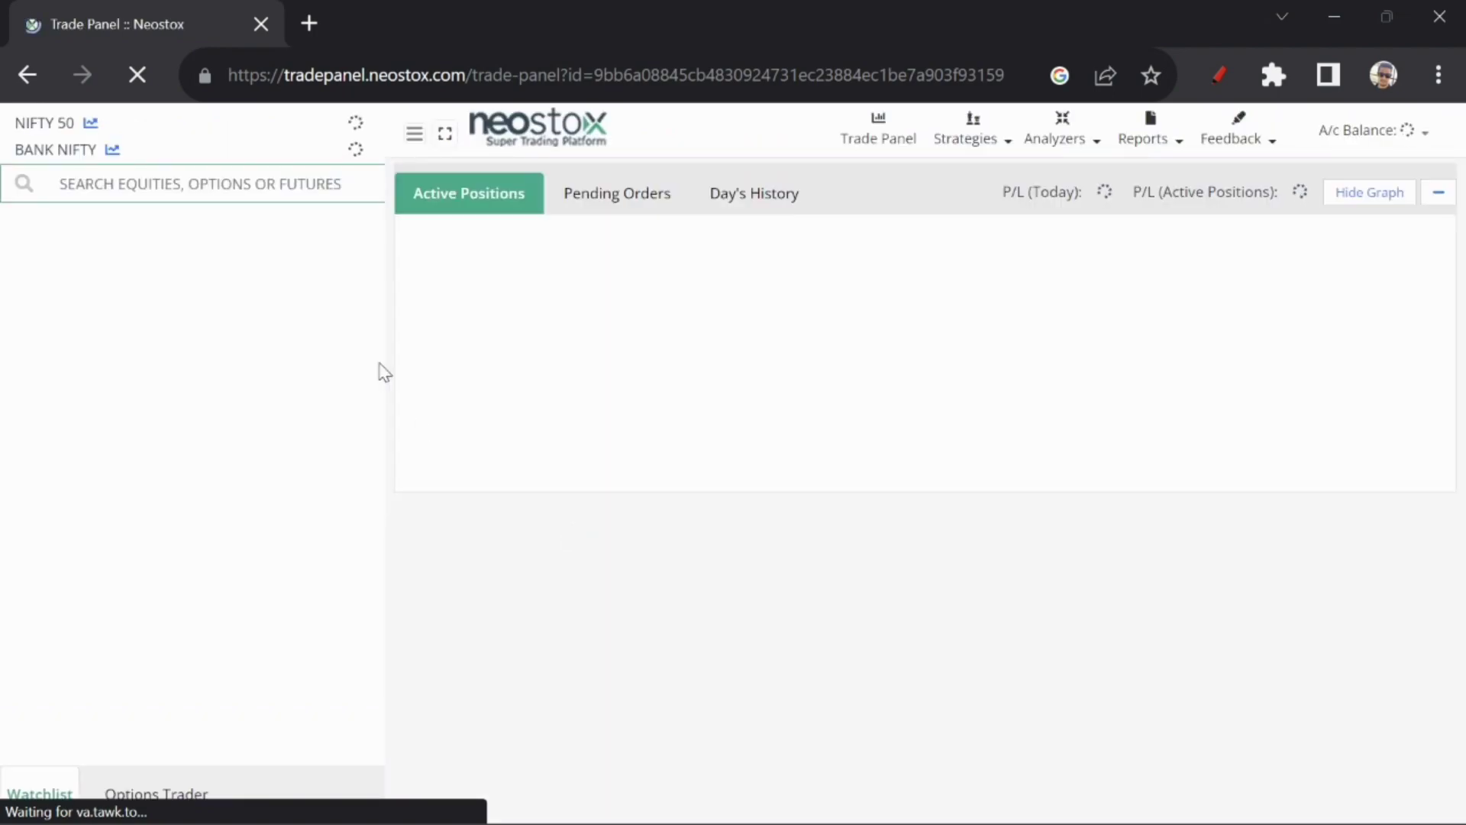
{"action": "left_click", "coordinate": [1399, 131]}
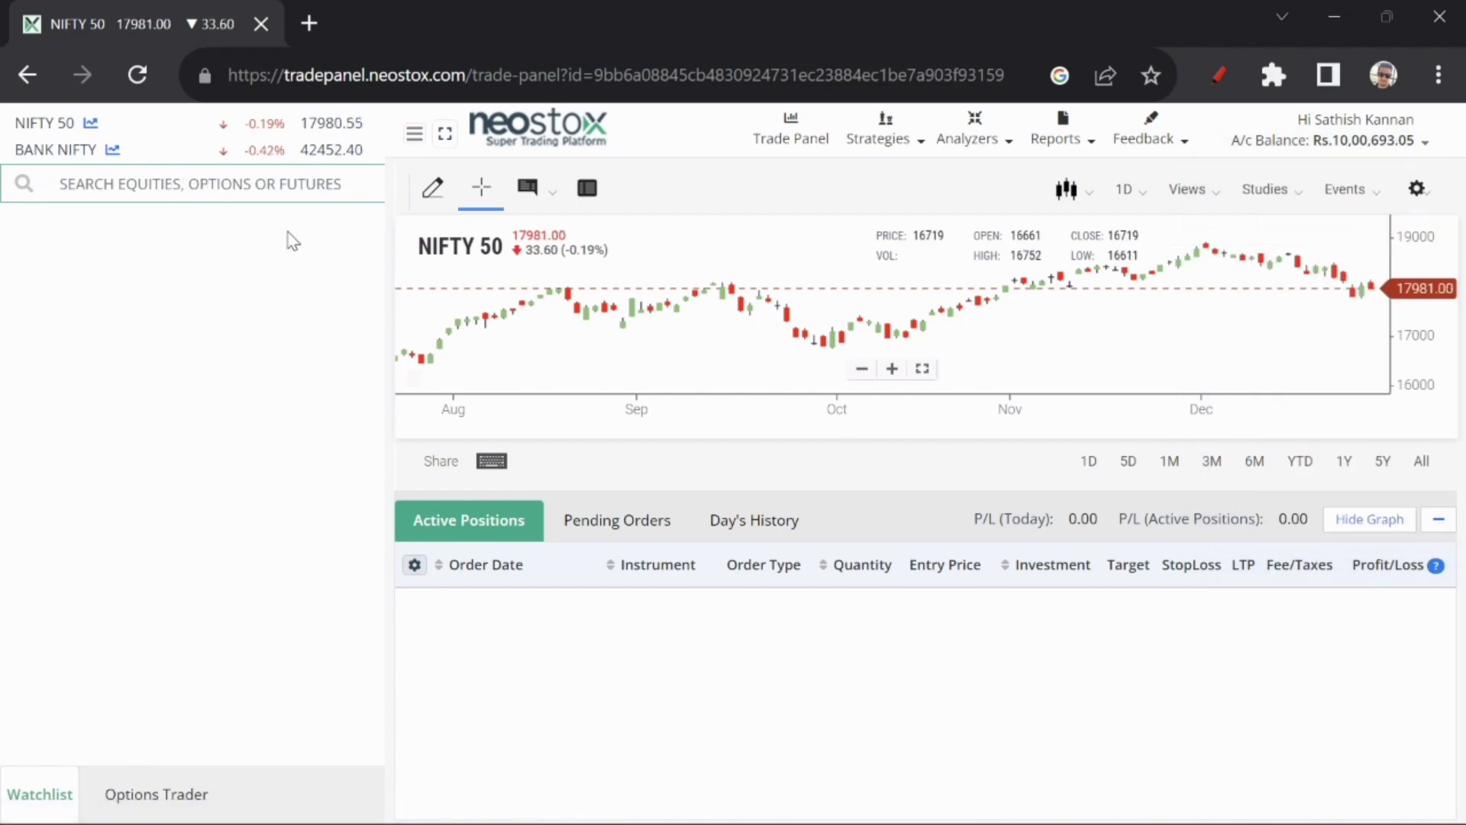
Stretch the NIFTY 50 chart's price scale and search for 18100 option contracts
{"action": "left_click_drag", "start_coordinate": [1430, 330], "coordinate": [1329, 360]}
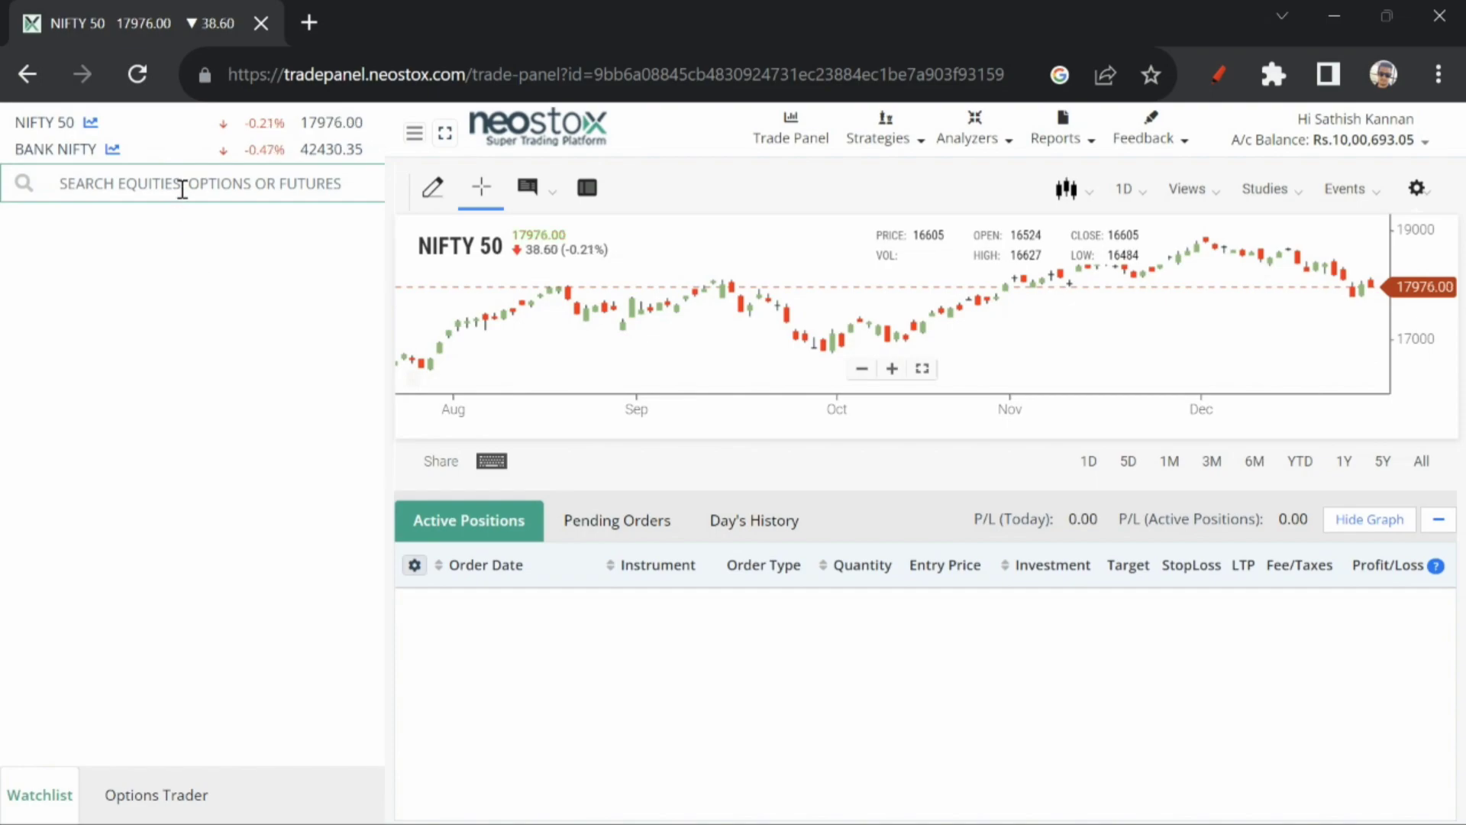
{"action": "type", "text": "18100"}
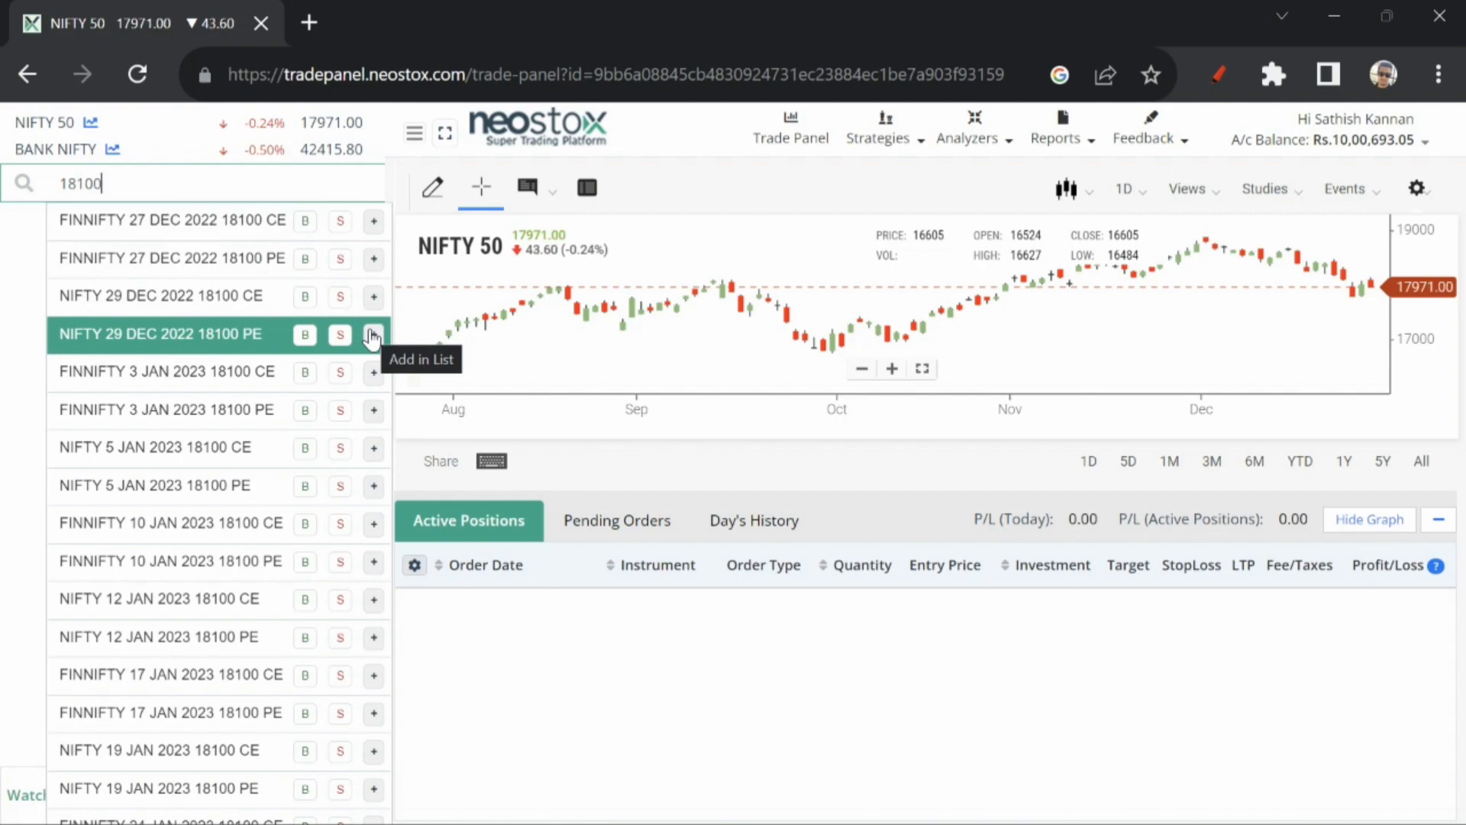
Add NIFTY 29 DEC 2022 18100 PE to the watchlist, chart it and rescale to fit the candles
{"action": "left_click", "coordinate": [372, 337]}
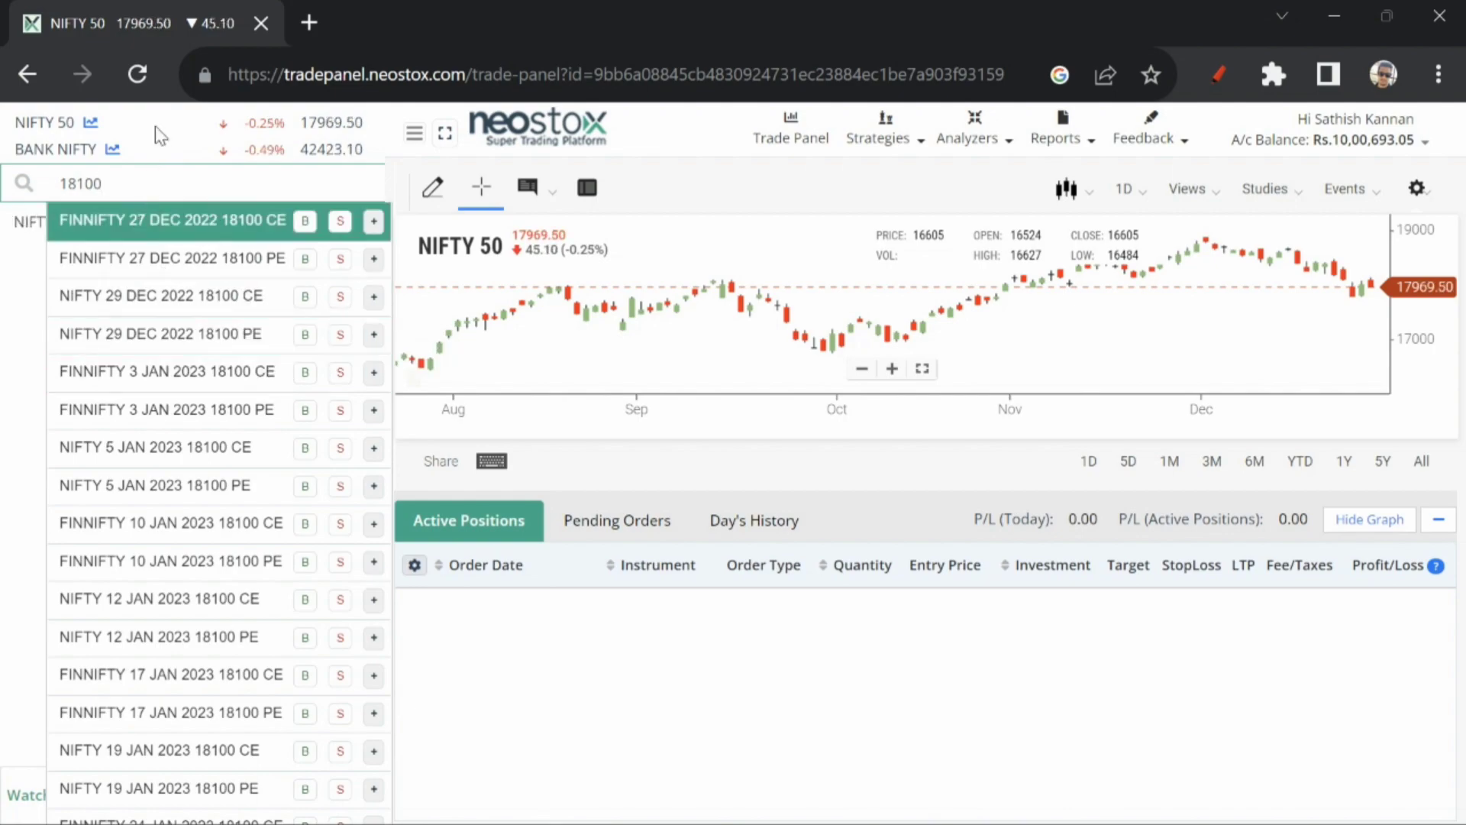
{"action": "mouse_move", "coordinate": [330, 227]}
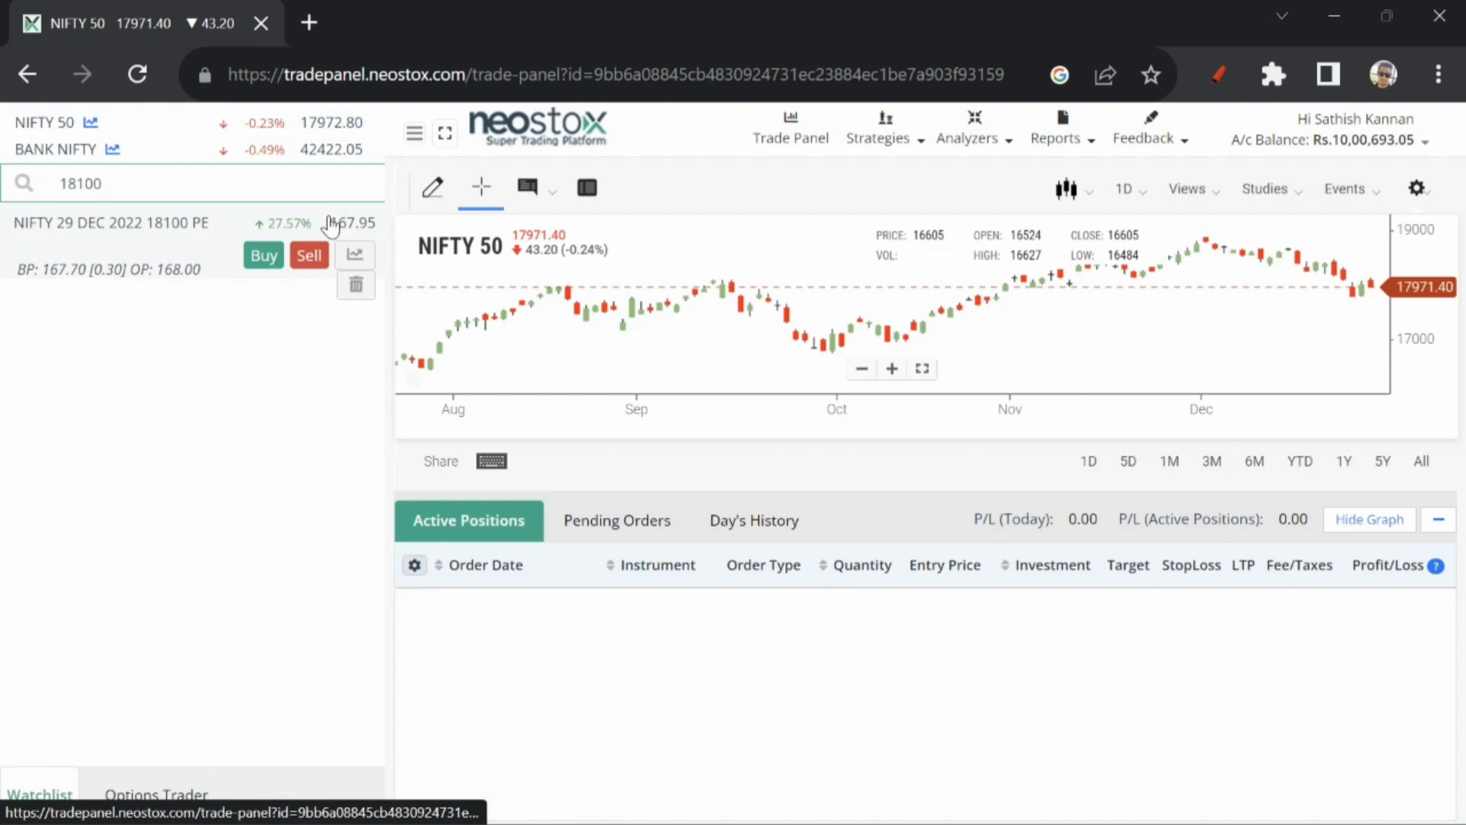
{"action": "left_click", "coordinate": [354, 258]}
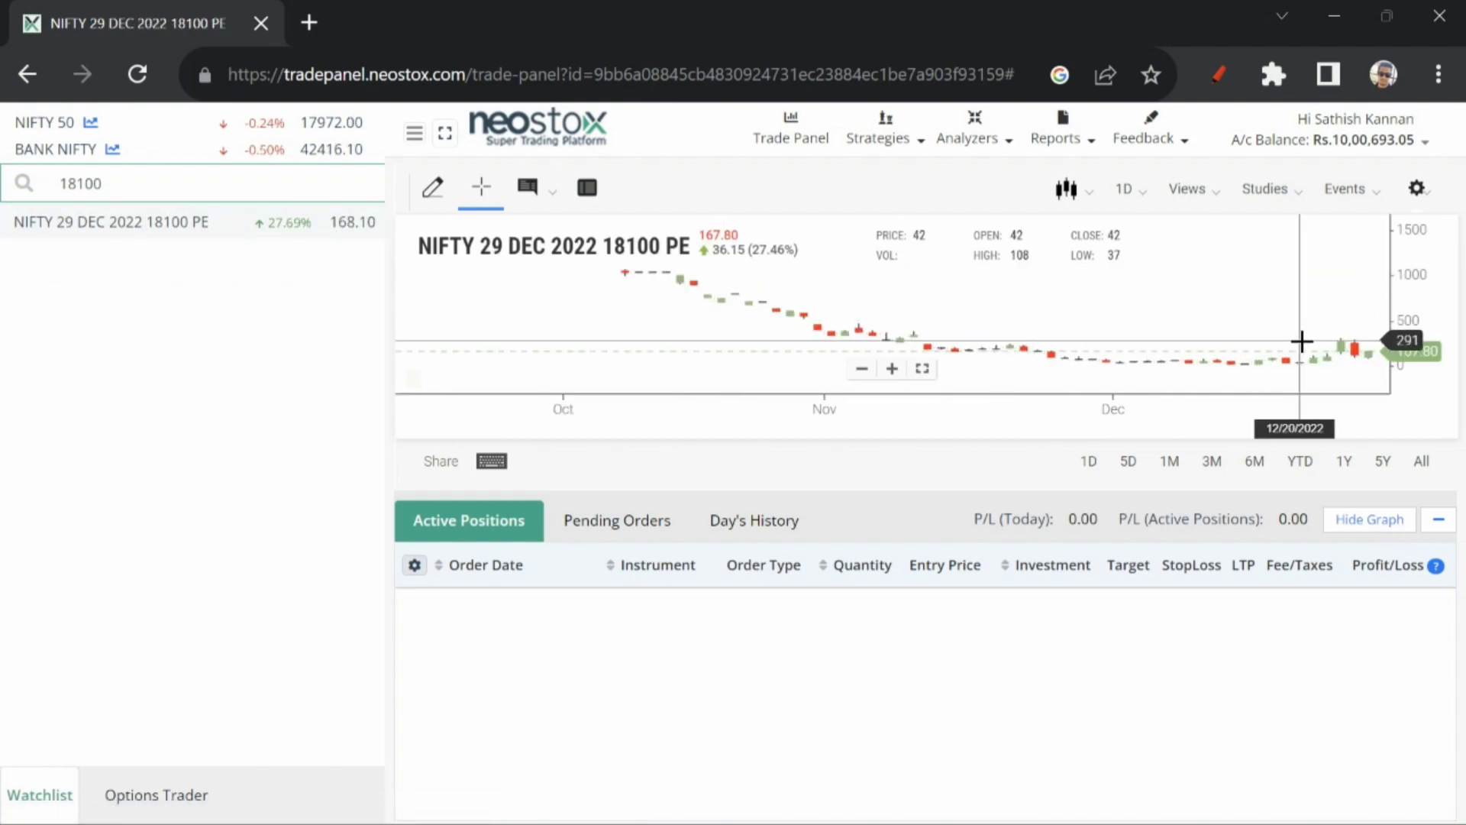
{"action": "scroll", "coordinate": [1302, 342], "scroll_direction": "up", "scroll_amount": 3}
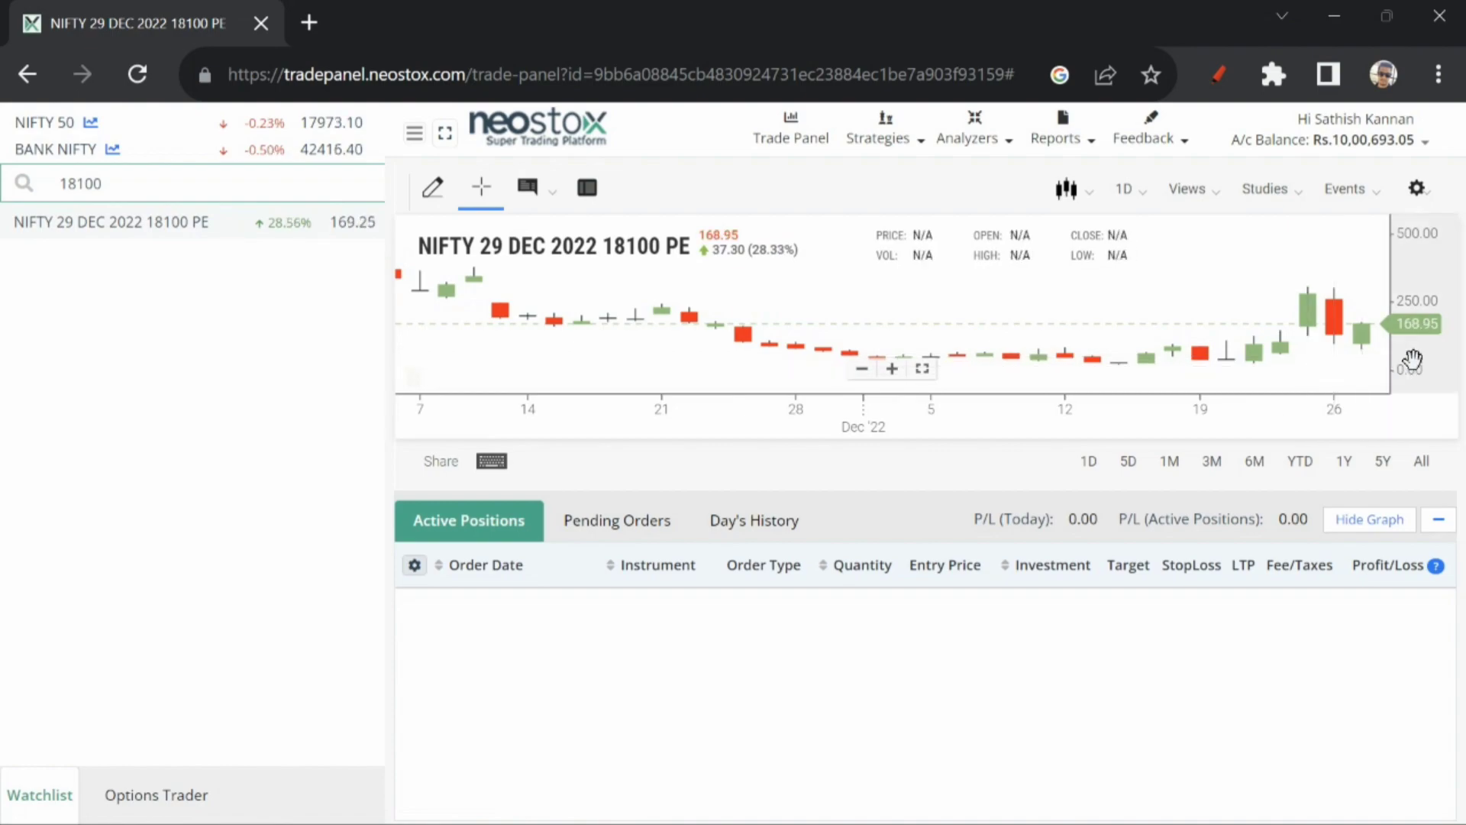
{"action": "left_click_drag", "start_coordinate": [1412, 359], "coordinate": [1206, 290]}
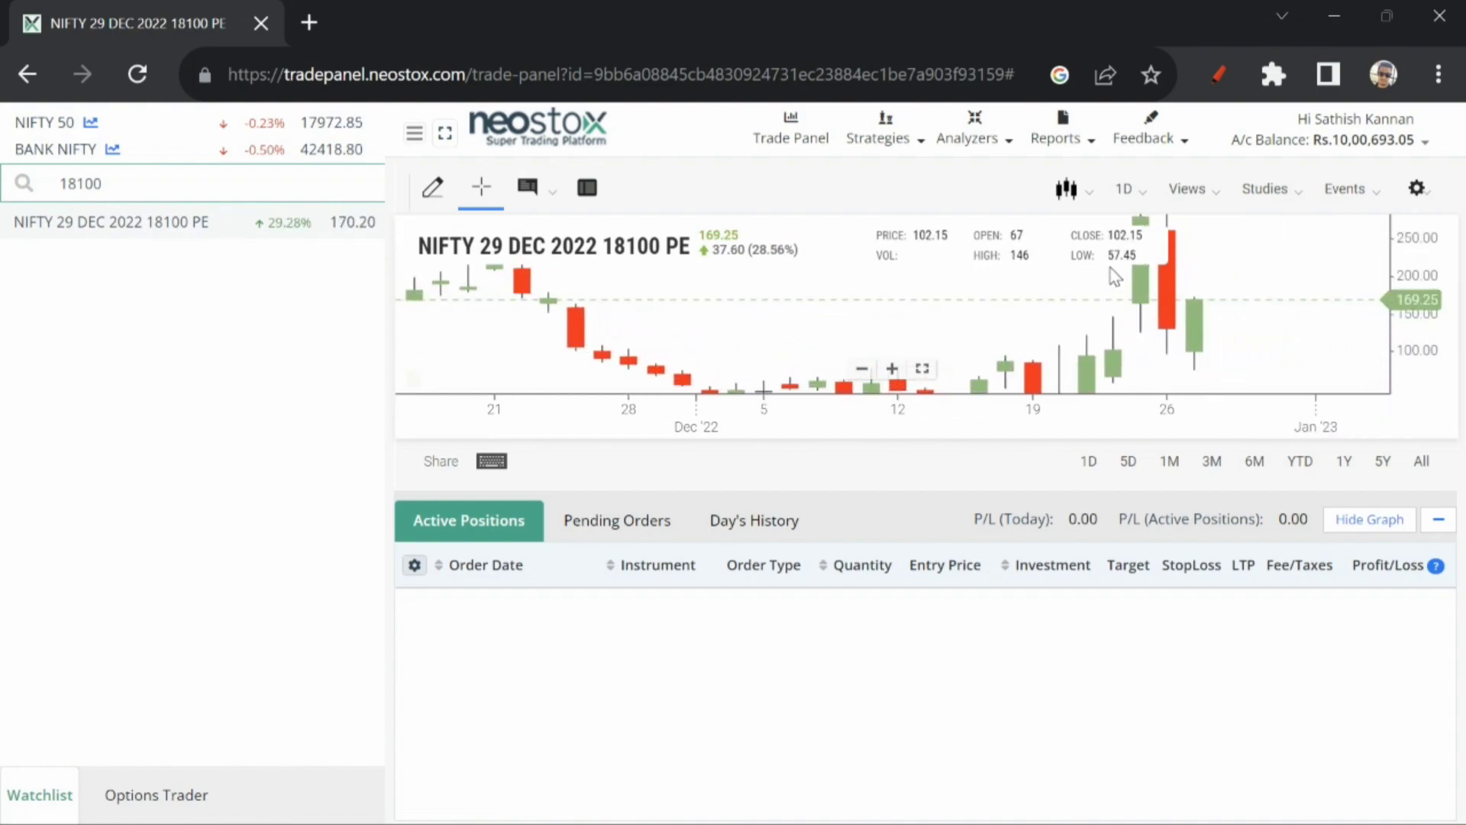
{"action": "left_click_drag", "start_coordinate": [1401, 309], "coordinate": [1391, 343]}
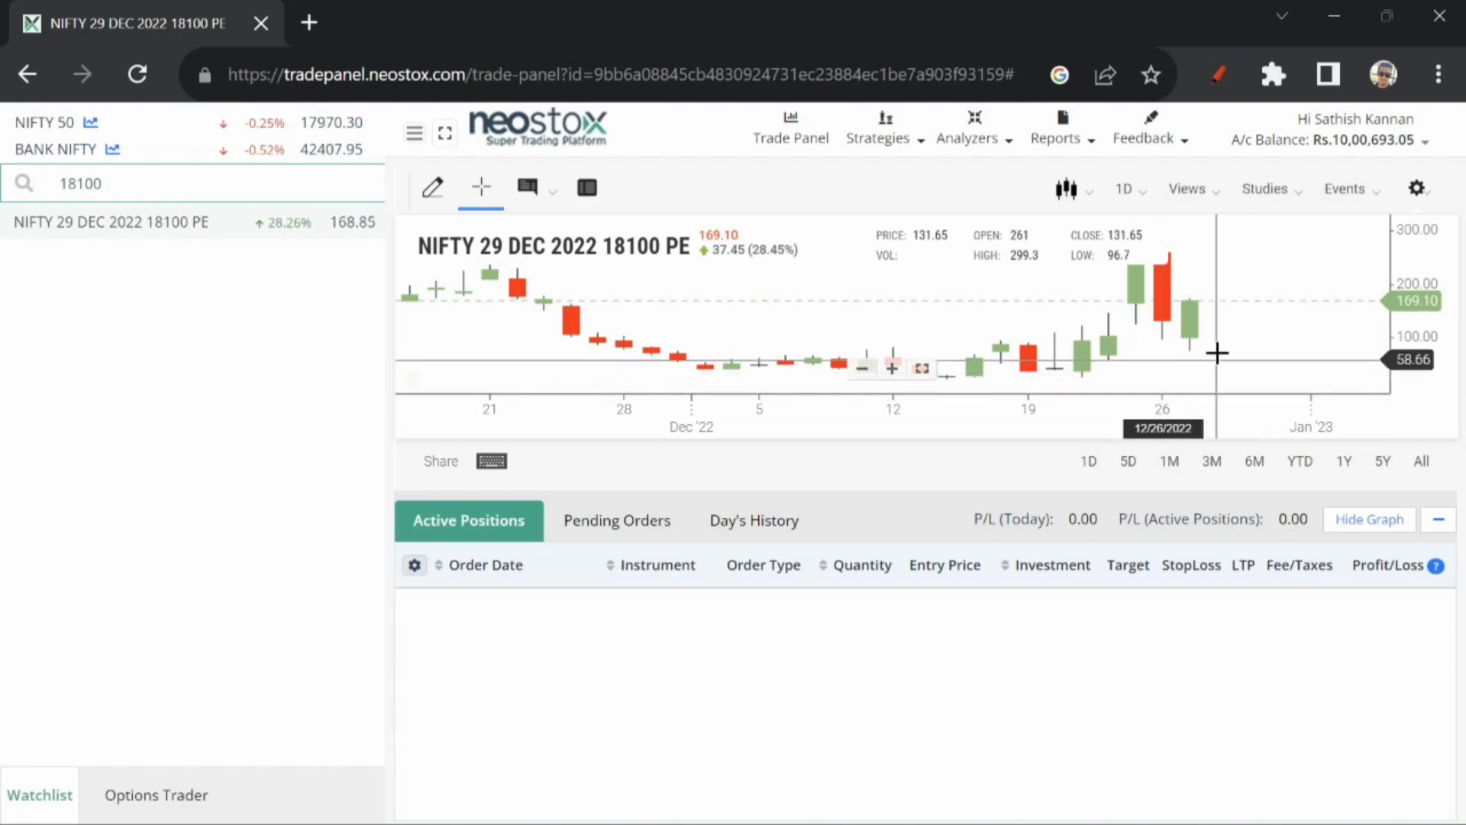
{"action": "mouse_move", "coordinate": [180, 229]}
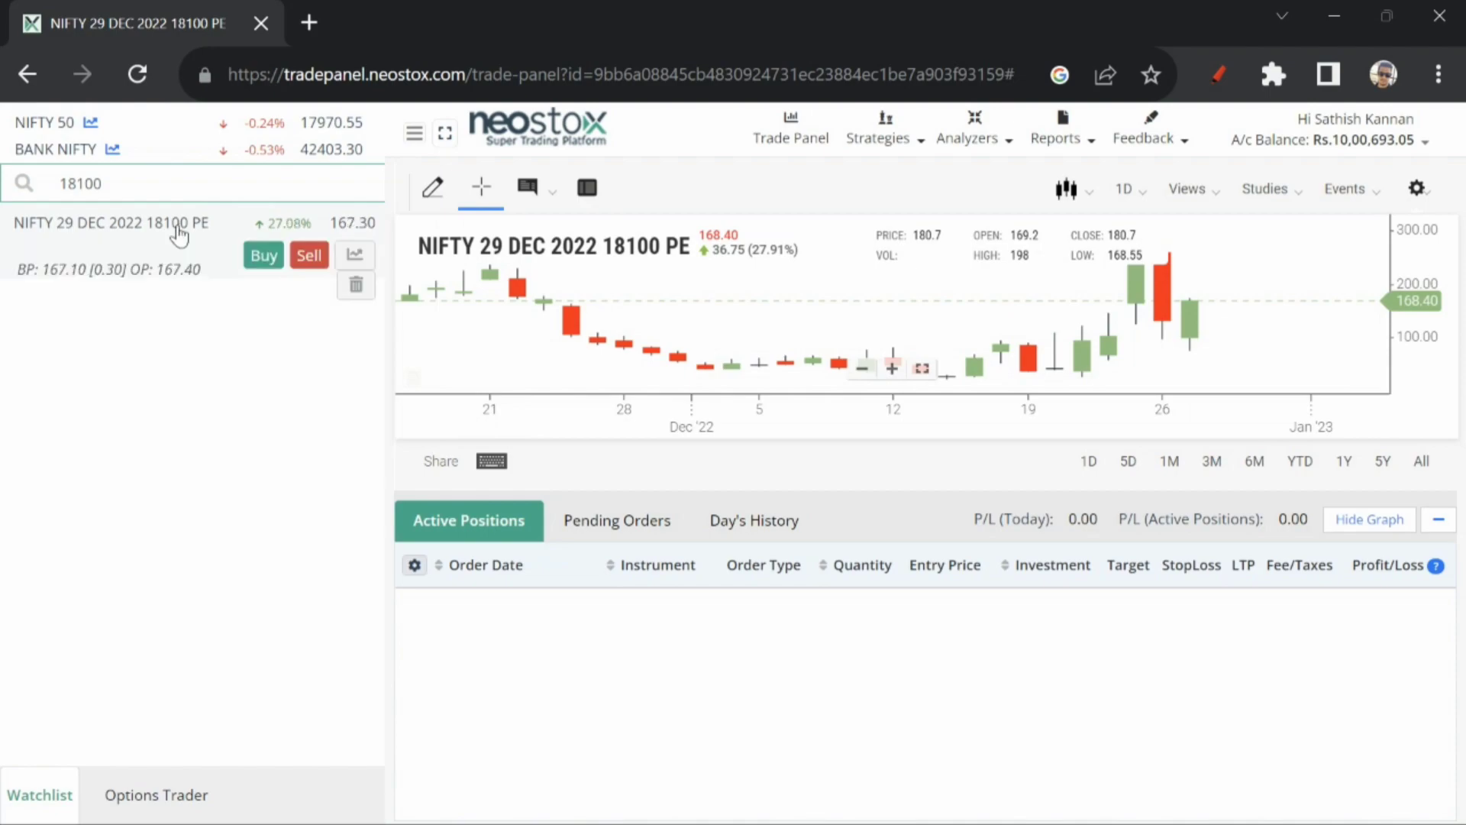
{"action": "left_click", "coordinate": [261, 252]}
{"action": "left_click_drag", "start_coordinate": [795, 163], "coordinate": [368, 169]}
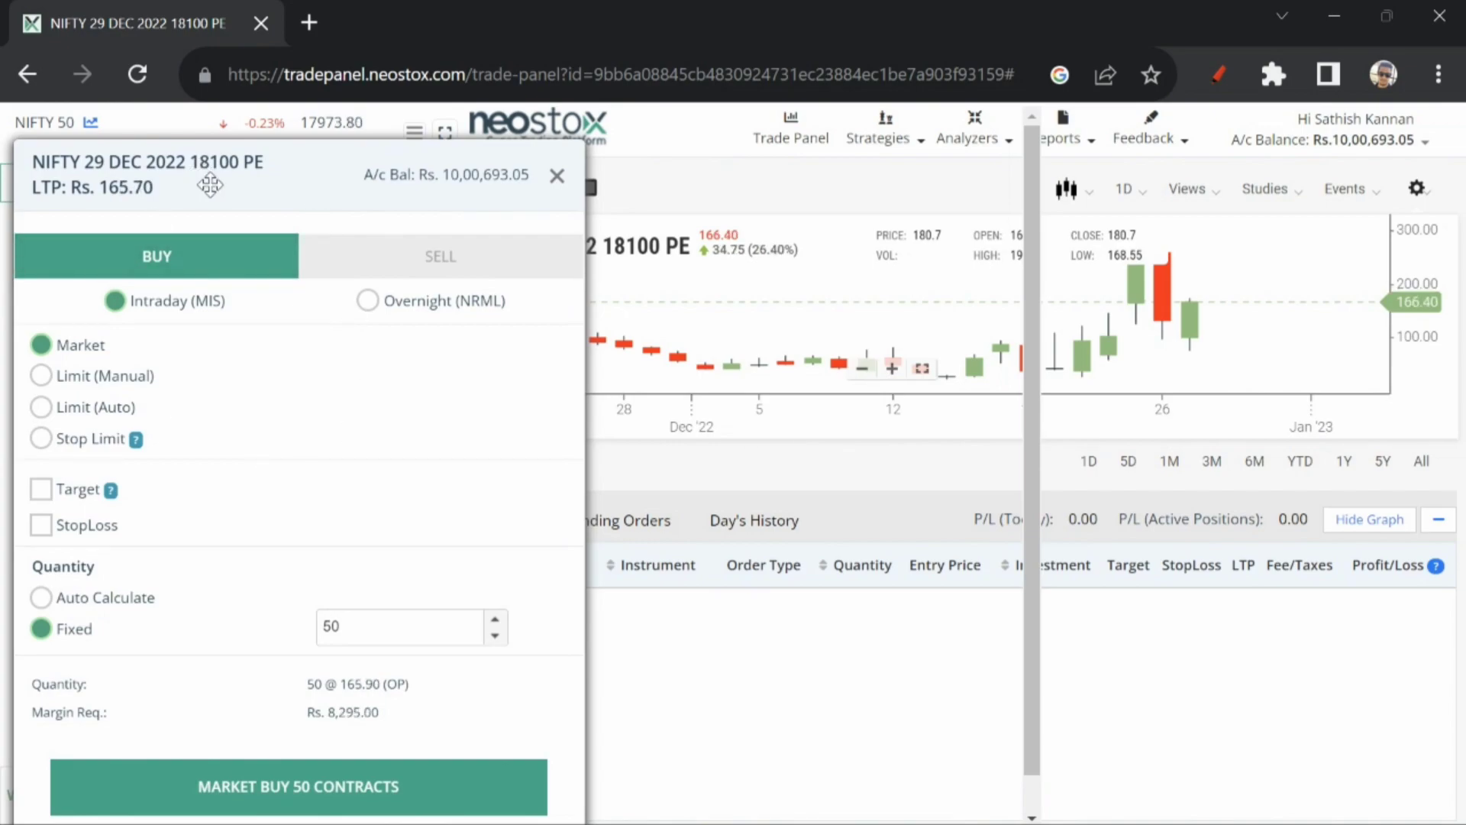
{"action": "left_click_drag", "start_coordinate": [211, 185], "coordinate": [425, 169]}
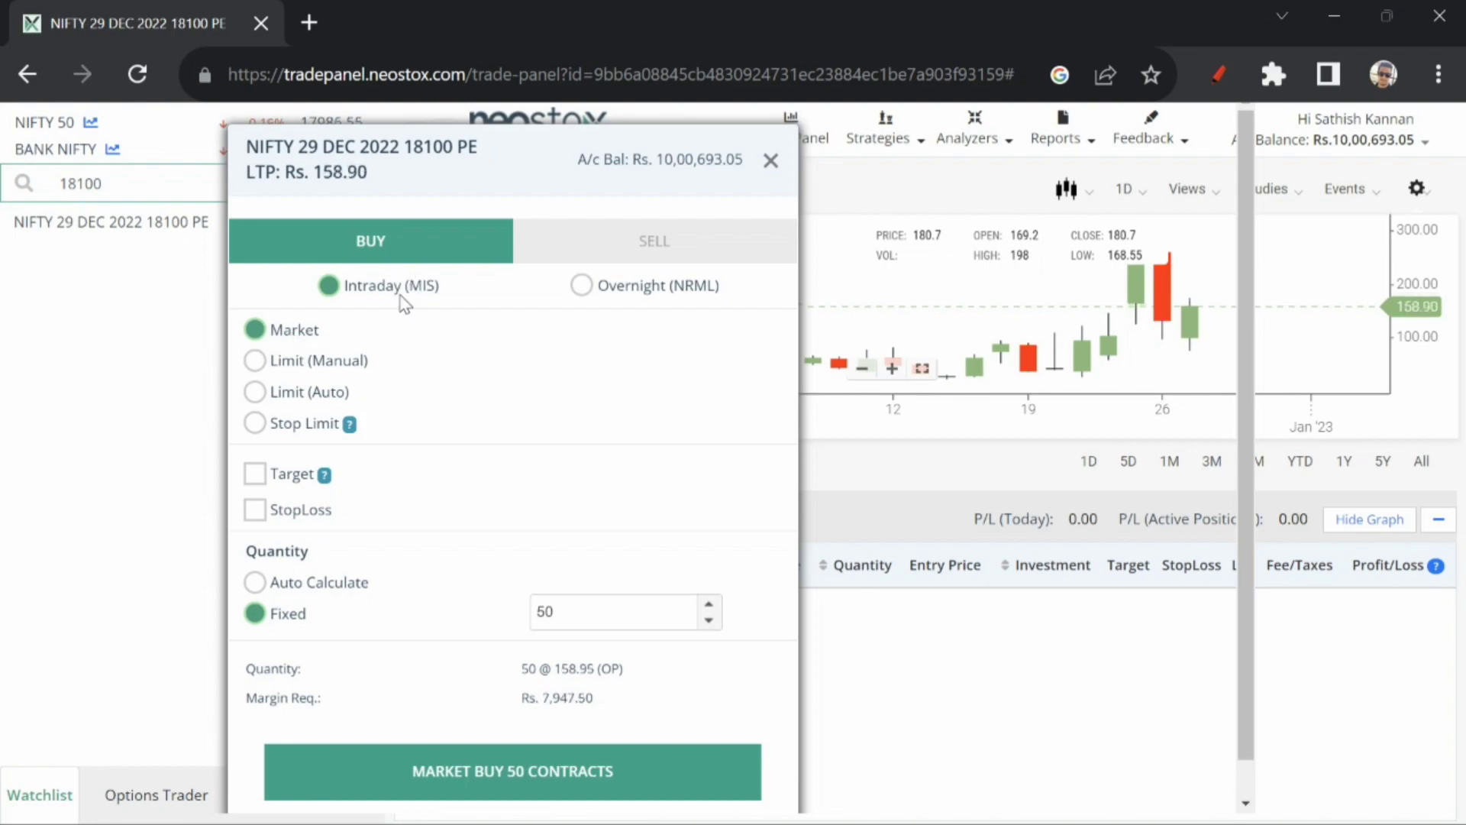
{"action": "left_click", "coordinate": [581, 285]}
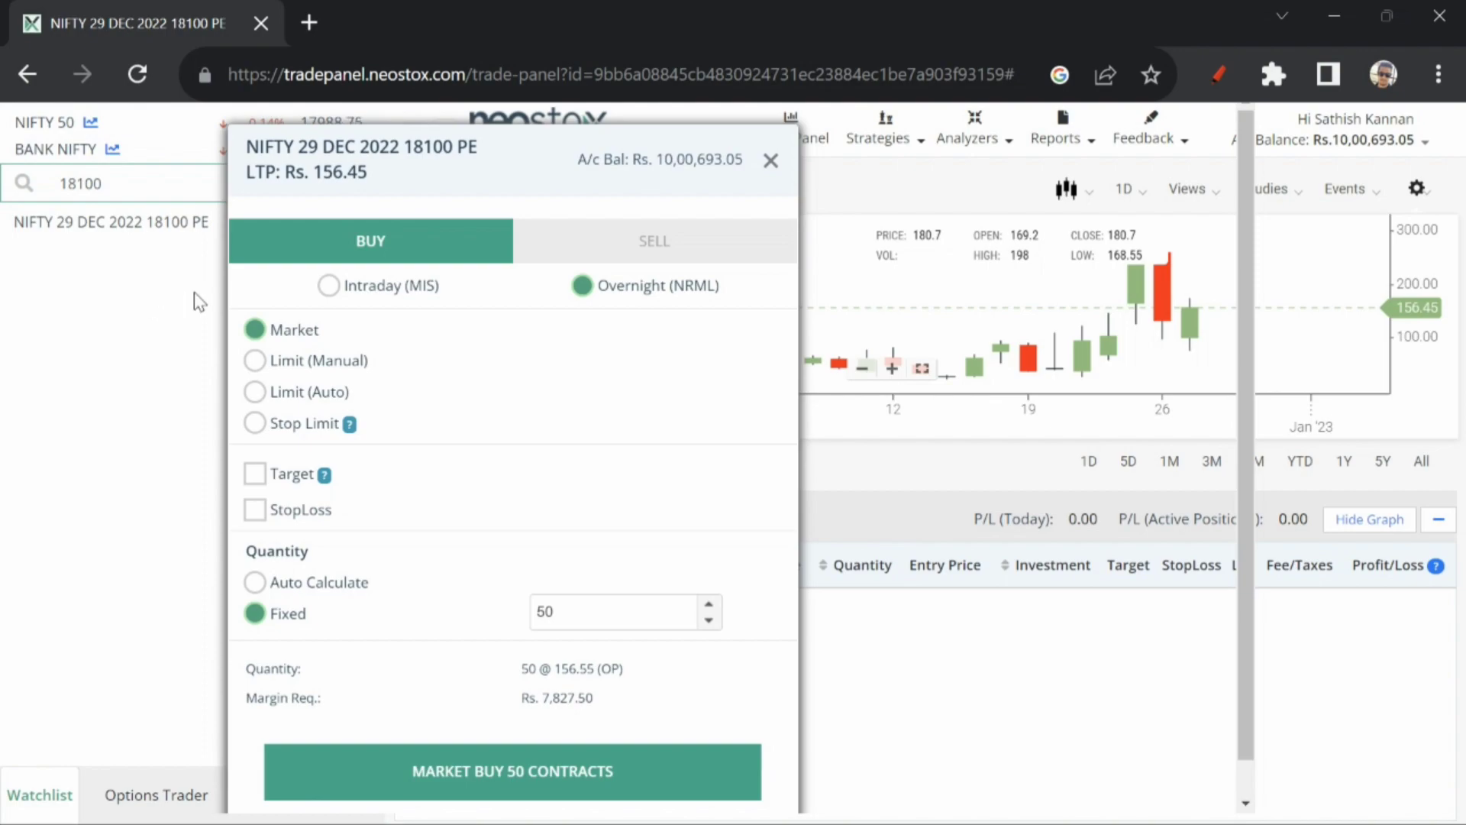
Cancel the open buy order and add NIFTY 29 DEC 2022 18100 CE to the watchlist
{"action": "left_click", "coordinate": [771, 162]}
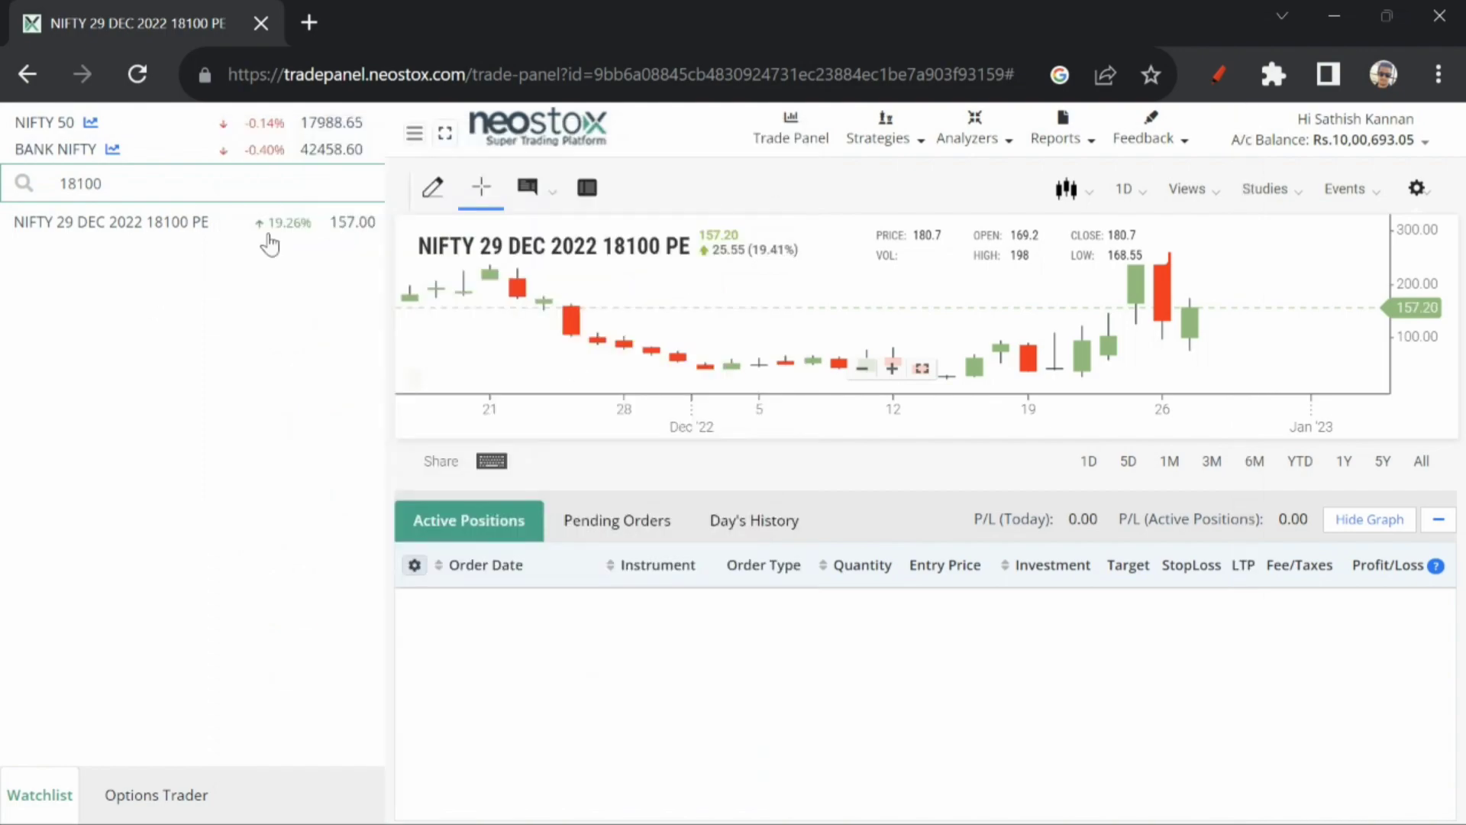
{"action": "left_click", "coordinate": [149, 181]}
{"action": "type", "text": "1810"}
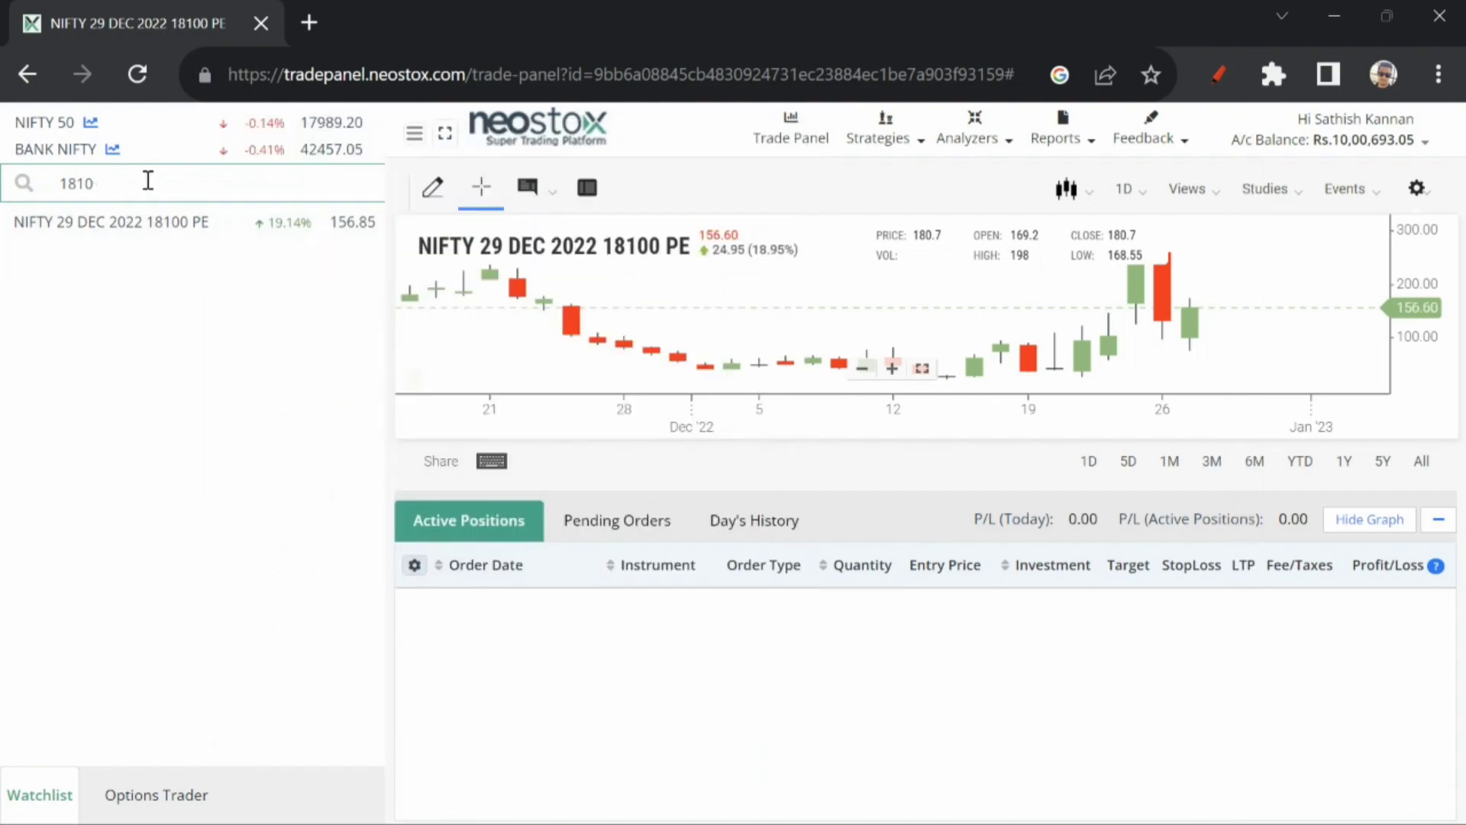
{"action": "type", "text": "0"}
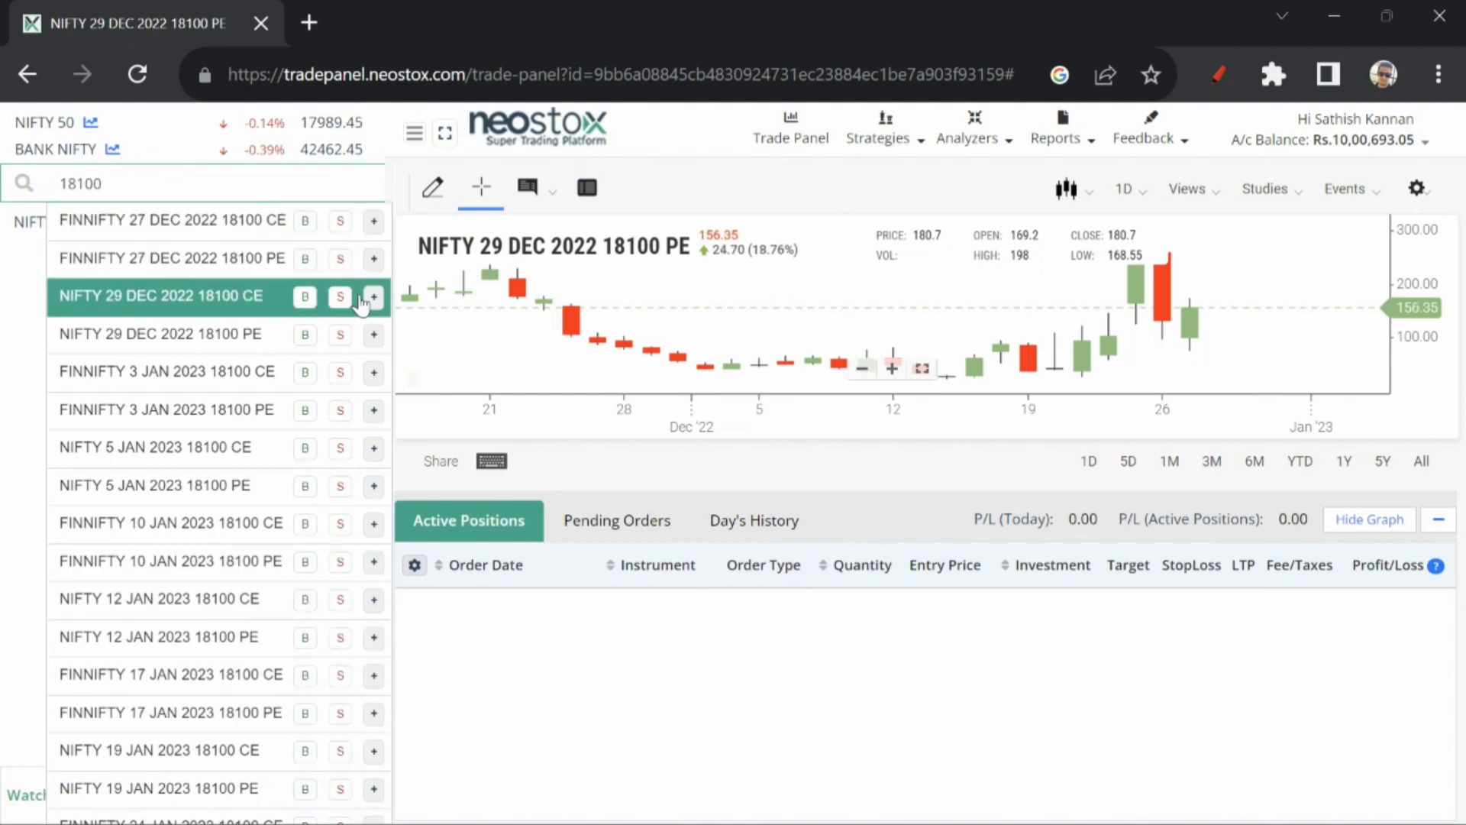
{"action": "left_click", "coordinate": [373, 298]}
{"action": "left_click", "coordinate": [372, 333]}
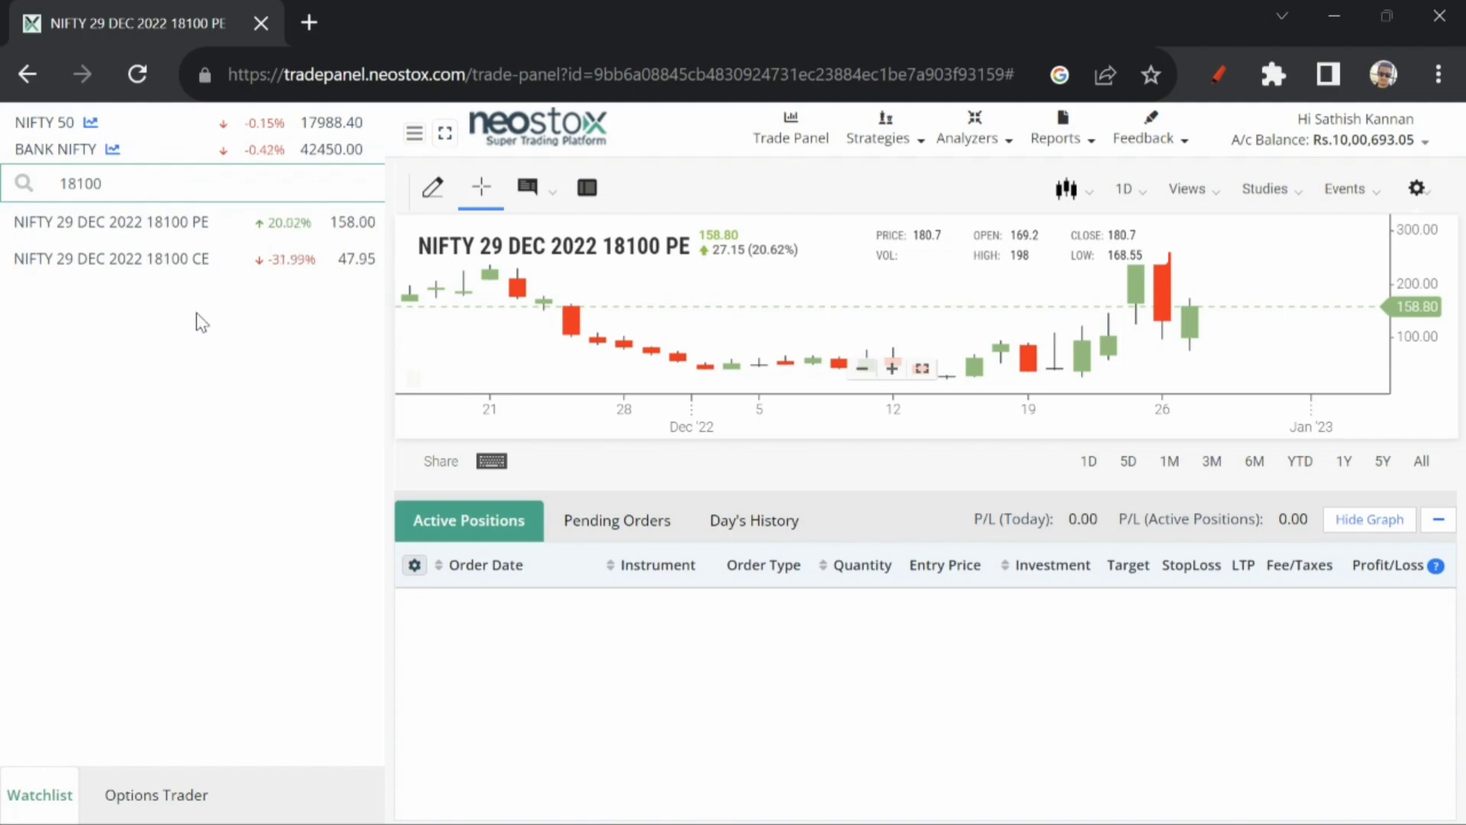
Place an overnight (NRML) market buy of 150 NIFTY 18100 CE contracts, checking the required margin
{"action": "left_click", "coordinate": [219, 288]}
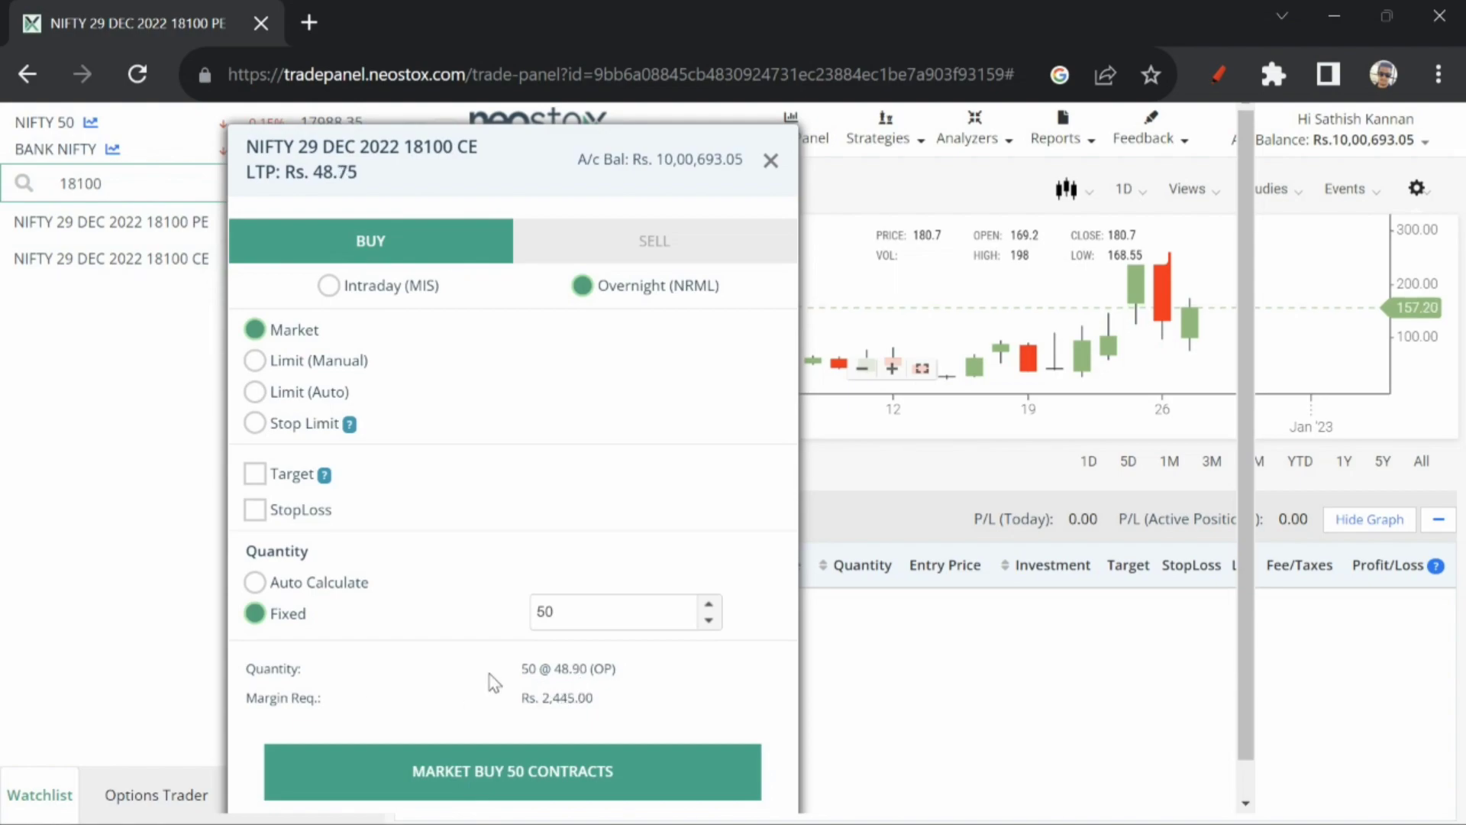
{"action": "left_click", "coordinate": [706, 607]}
{"action": "left_click", "coordinate": [705, 607]}
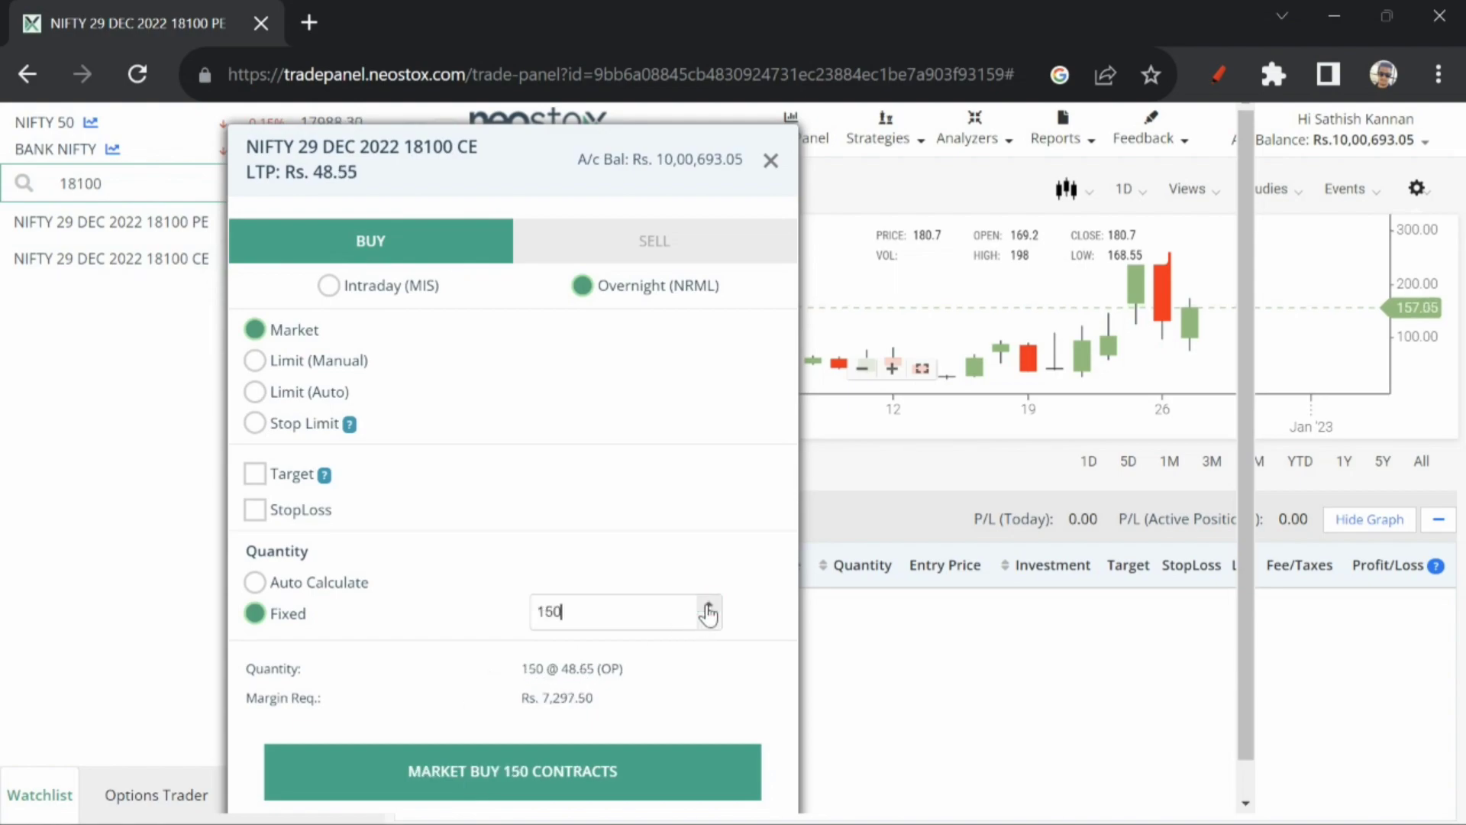
{"action": "left_click", "coordinate": [707, 607]}
{"action": "left_click", "coordinate": [709, 620]}
{"action": "left_click_drag", "start_coordinate": [522, 669], "coordinate": [618, 669]}
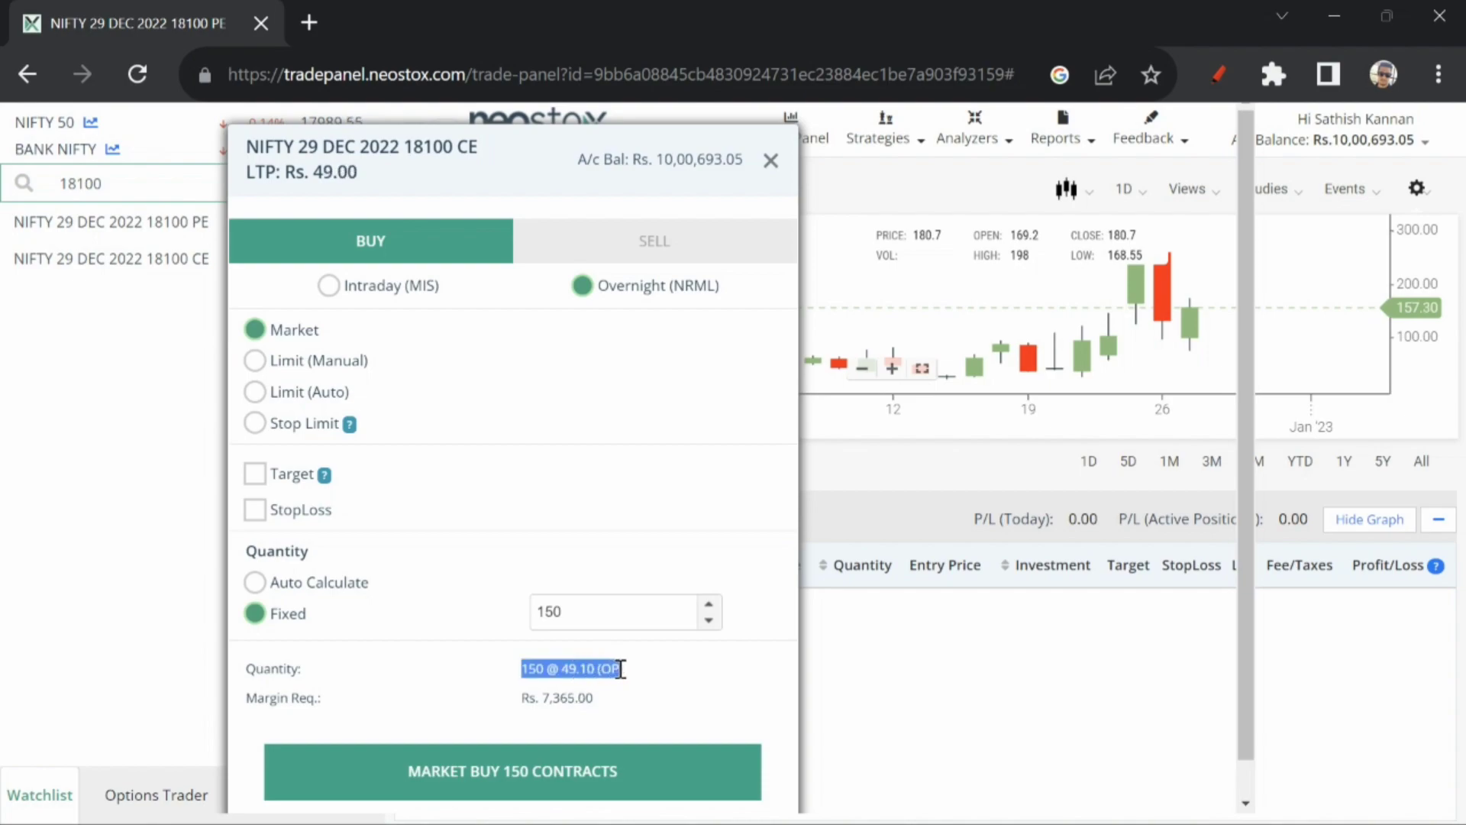
{"action": "left_click_drag", "start_coordinate": [473, 715], "coordinate": [610, 720]}
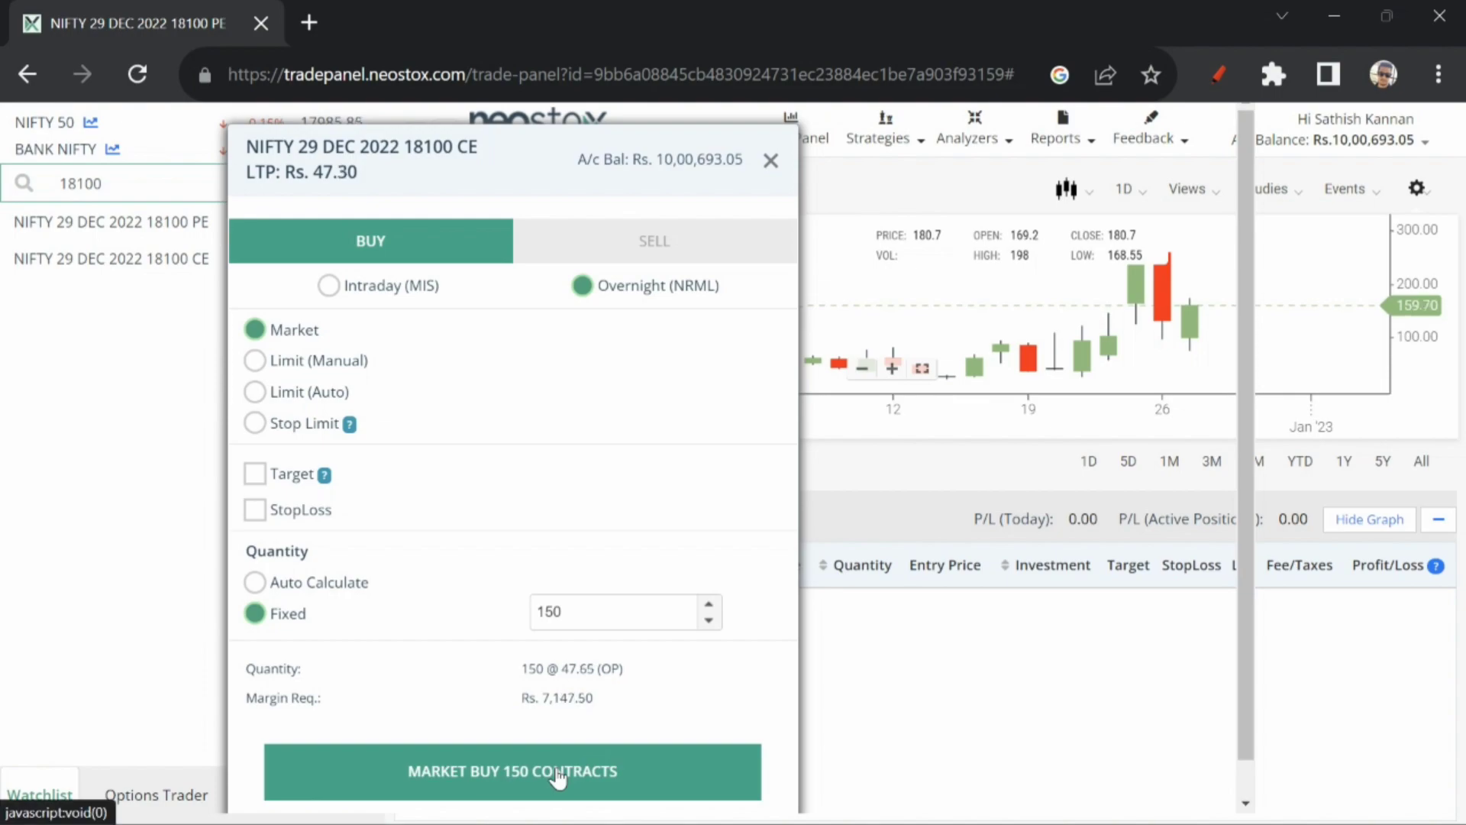
{"action": "left_click", "coordinate": [488, 779]}
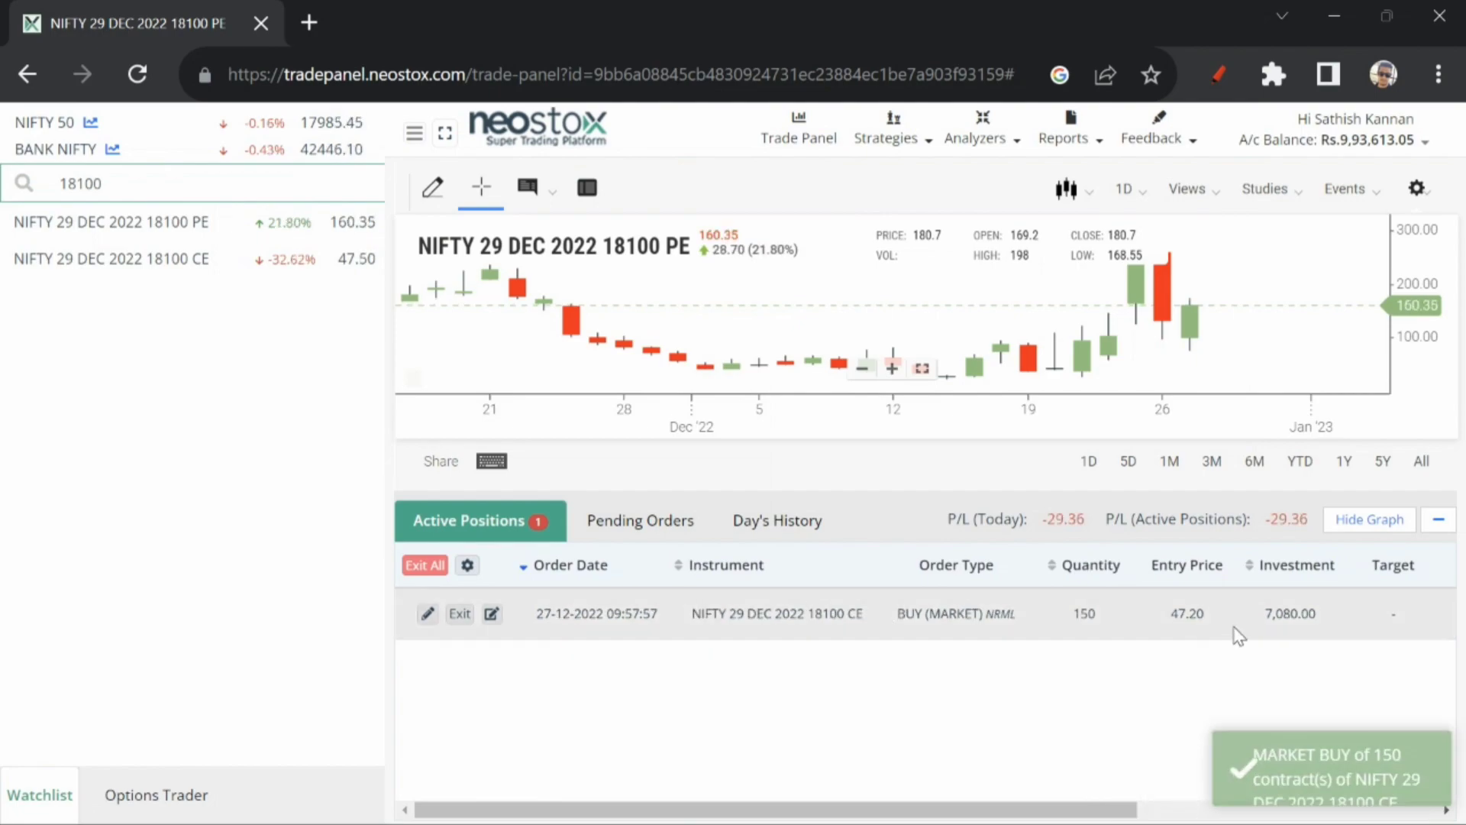
{"action": "left_click_drag", "start_coordinate": [1210, 613], "coordinate": [1163, 615]}
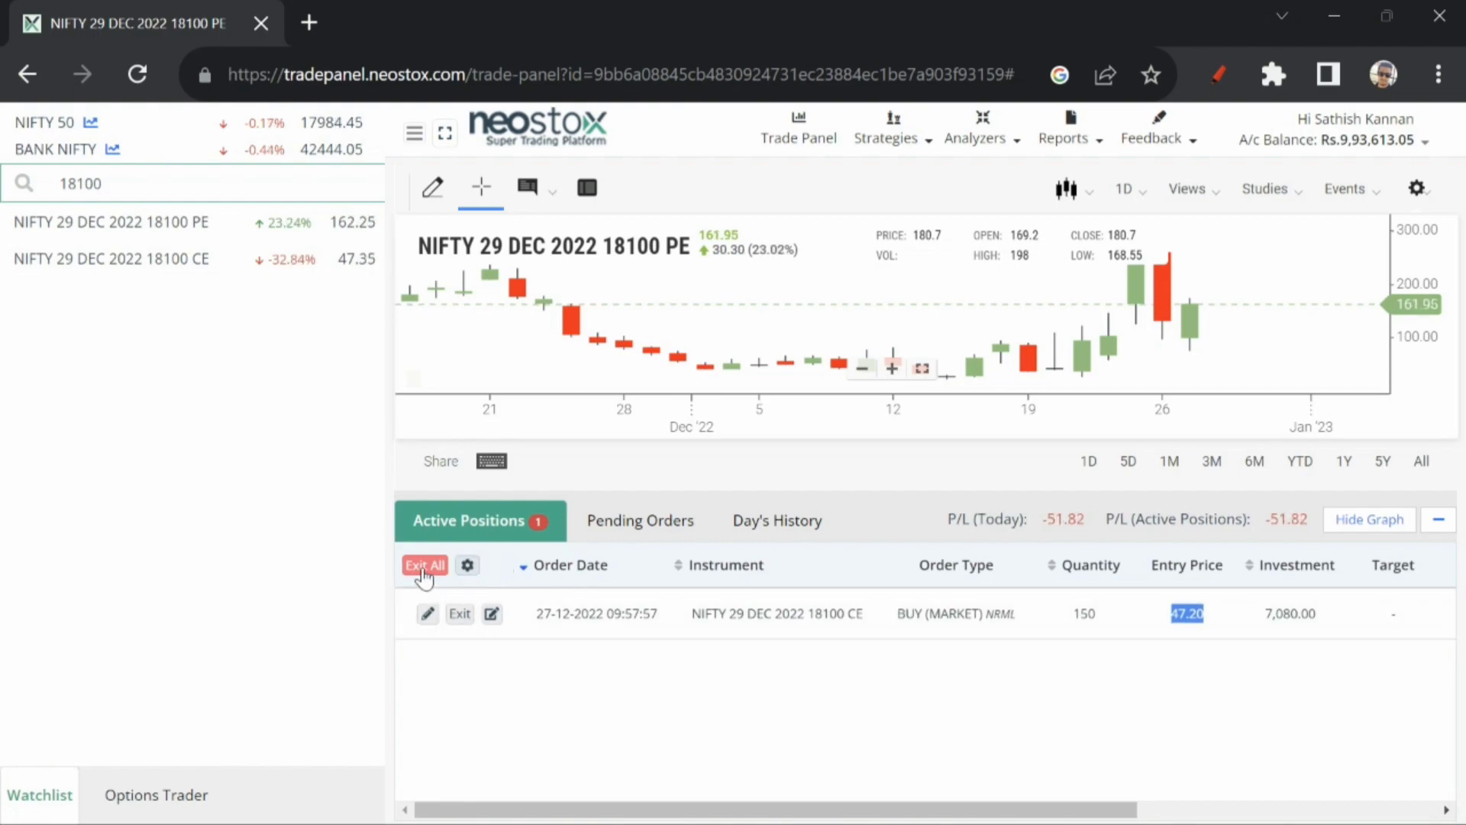
{"action": "left_click", "coordinate": [687, 710]}
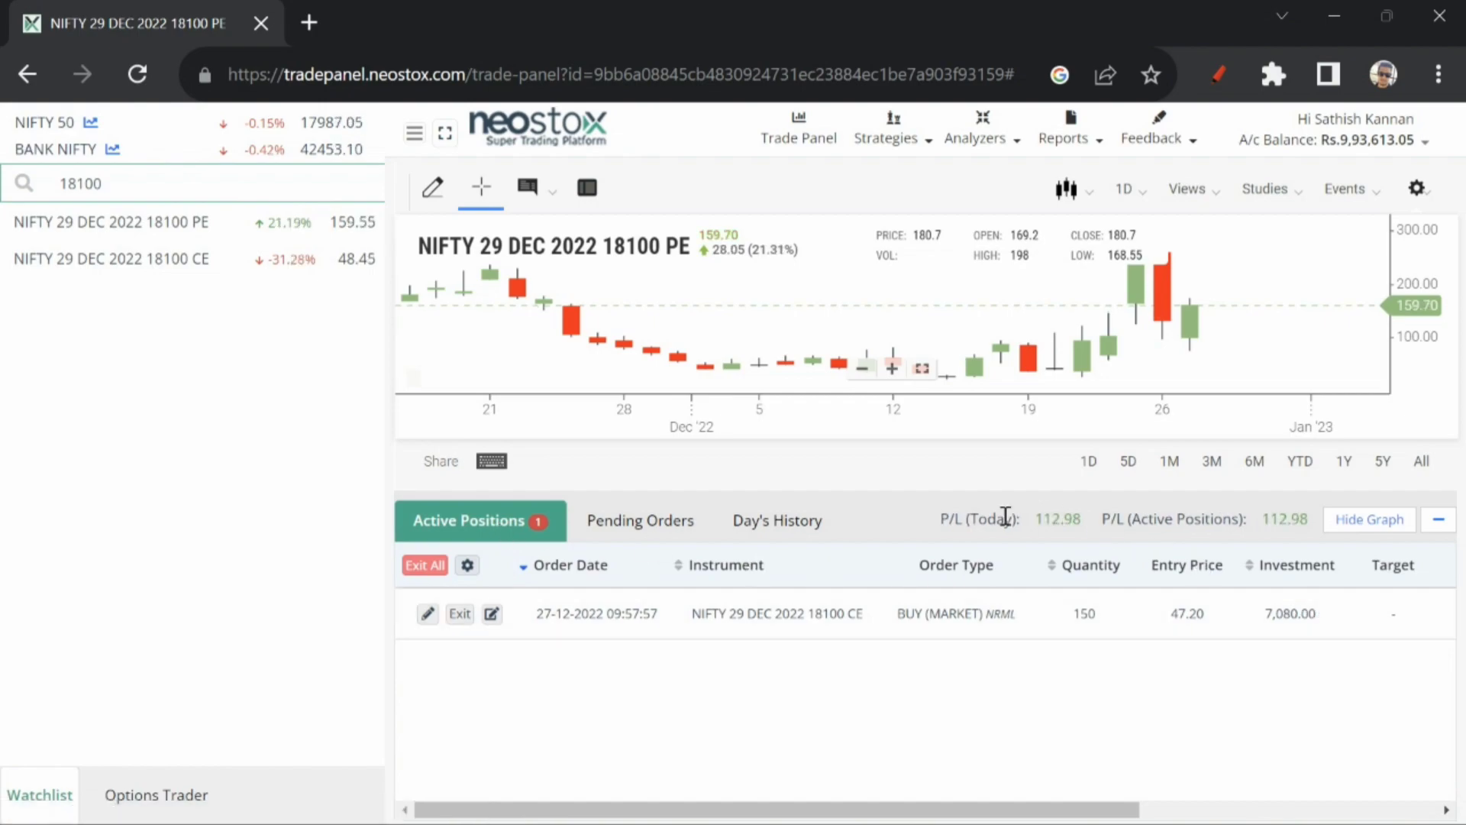
{"action": "left_click_drag", "start_coordinate": [982, 519], "coordinate": [1089, 521]}
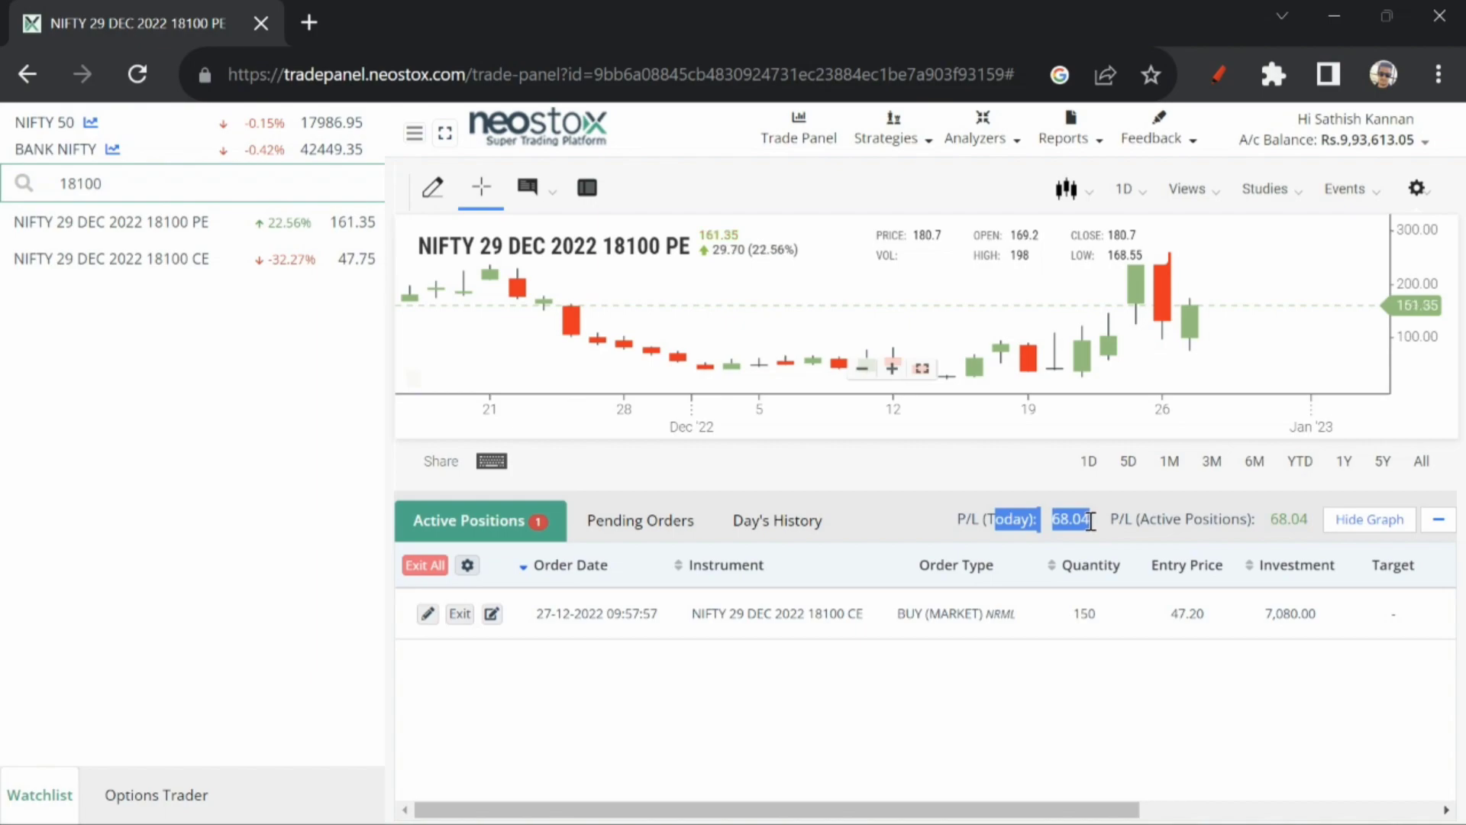
{"action": "left_click_drag", "start_coordinate": [1098, 527], "coordinate": [1055, 525]}
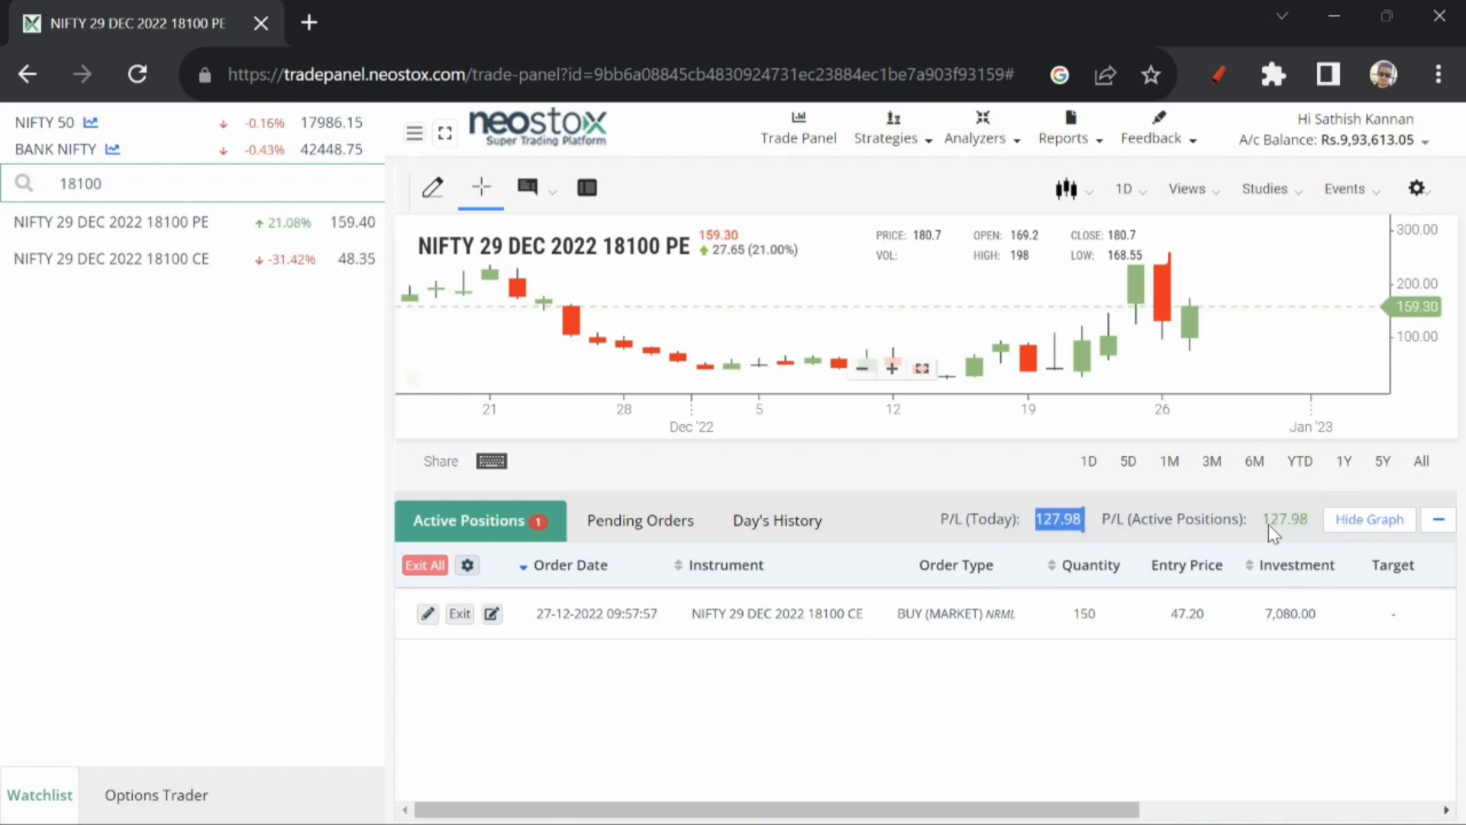
{"action": "left_click", "coordinate": [666, 529]}
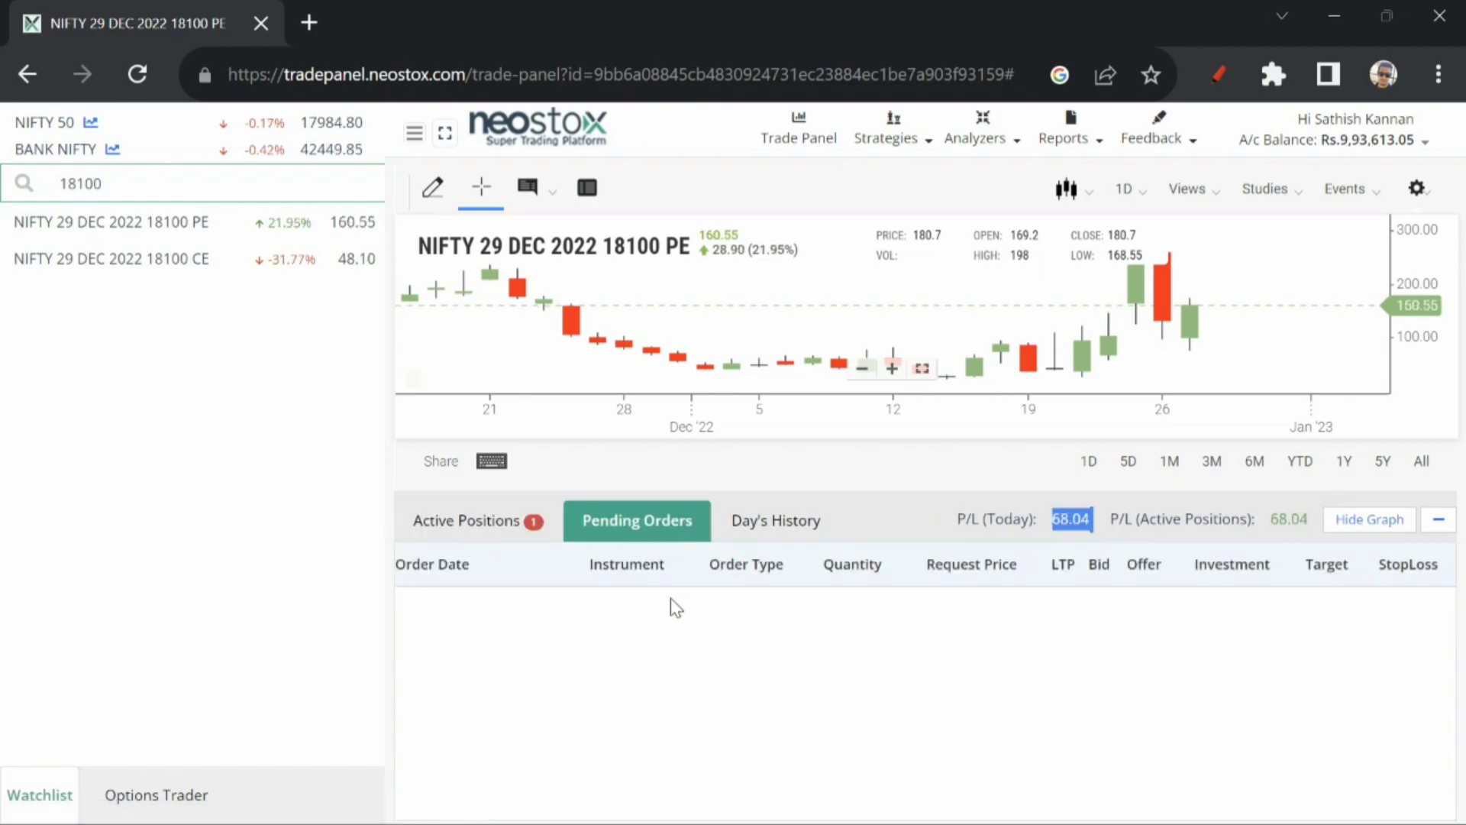
{"action": "left_click", "coordinate": [777, 525]}
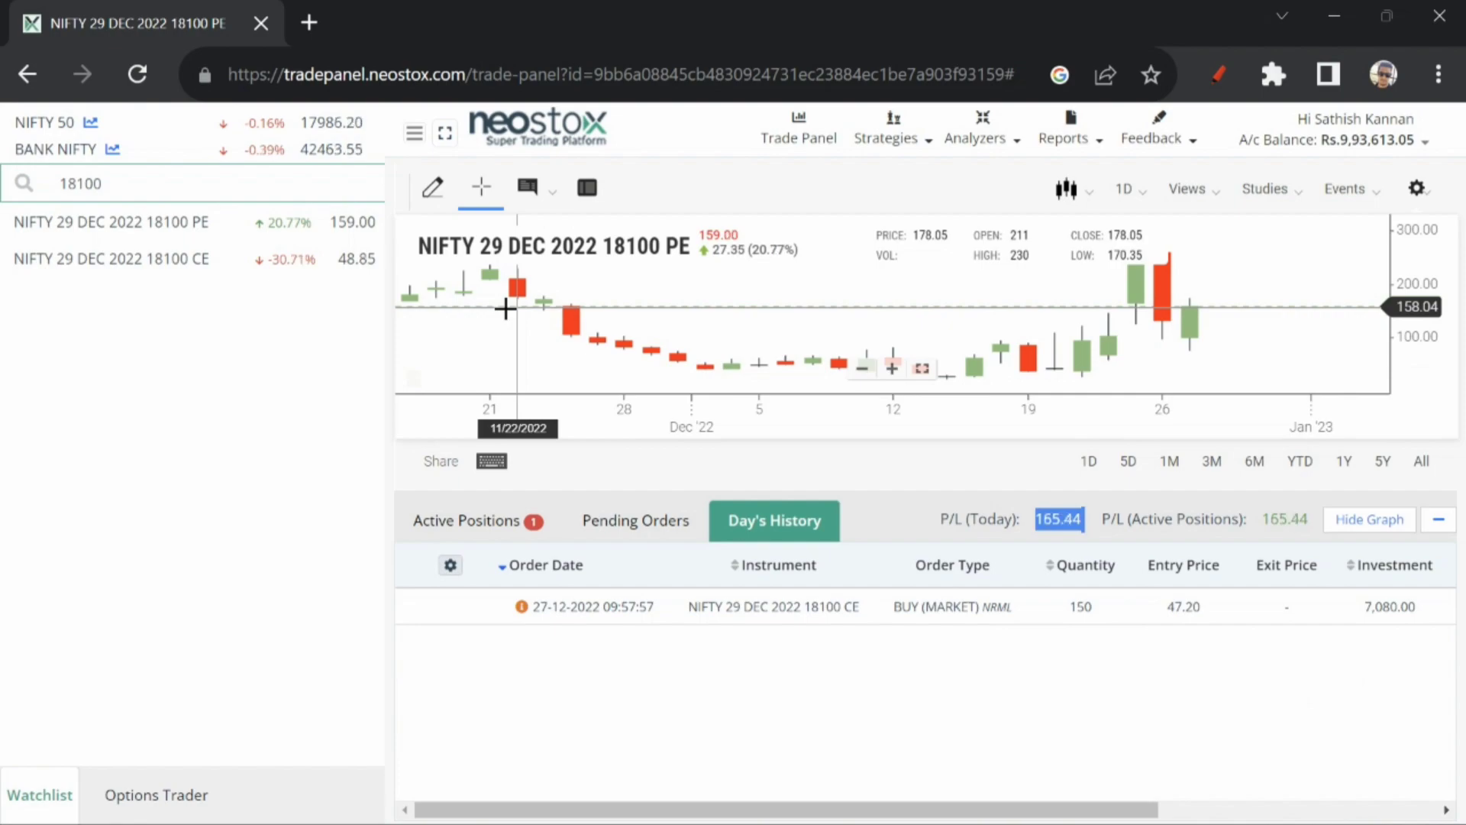
{"action": "left_click", "coordinate": [530, 523]}
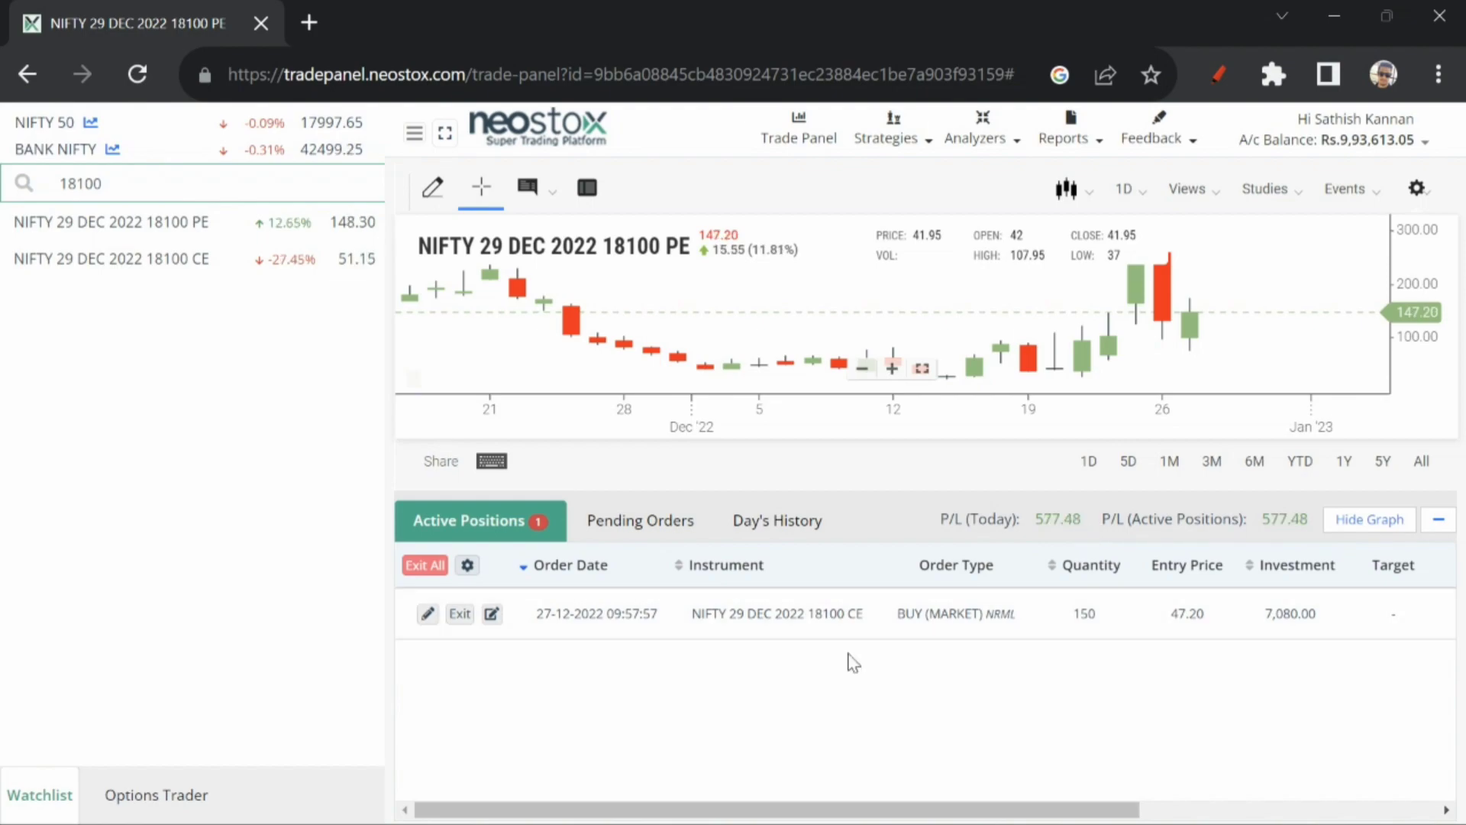
Exit the 18100 CE position, restoring the spinners to 100% and 150 contracts before selling
{"action": "left_click", "coordinate": [459, 615]}
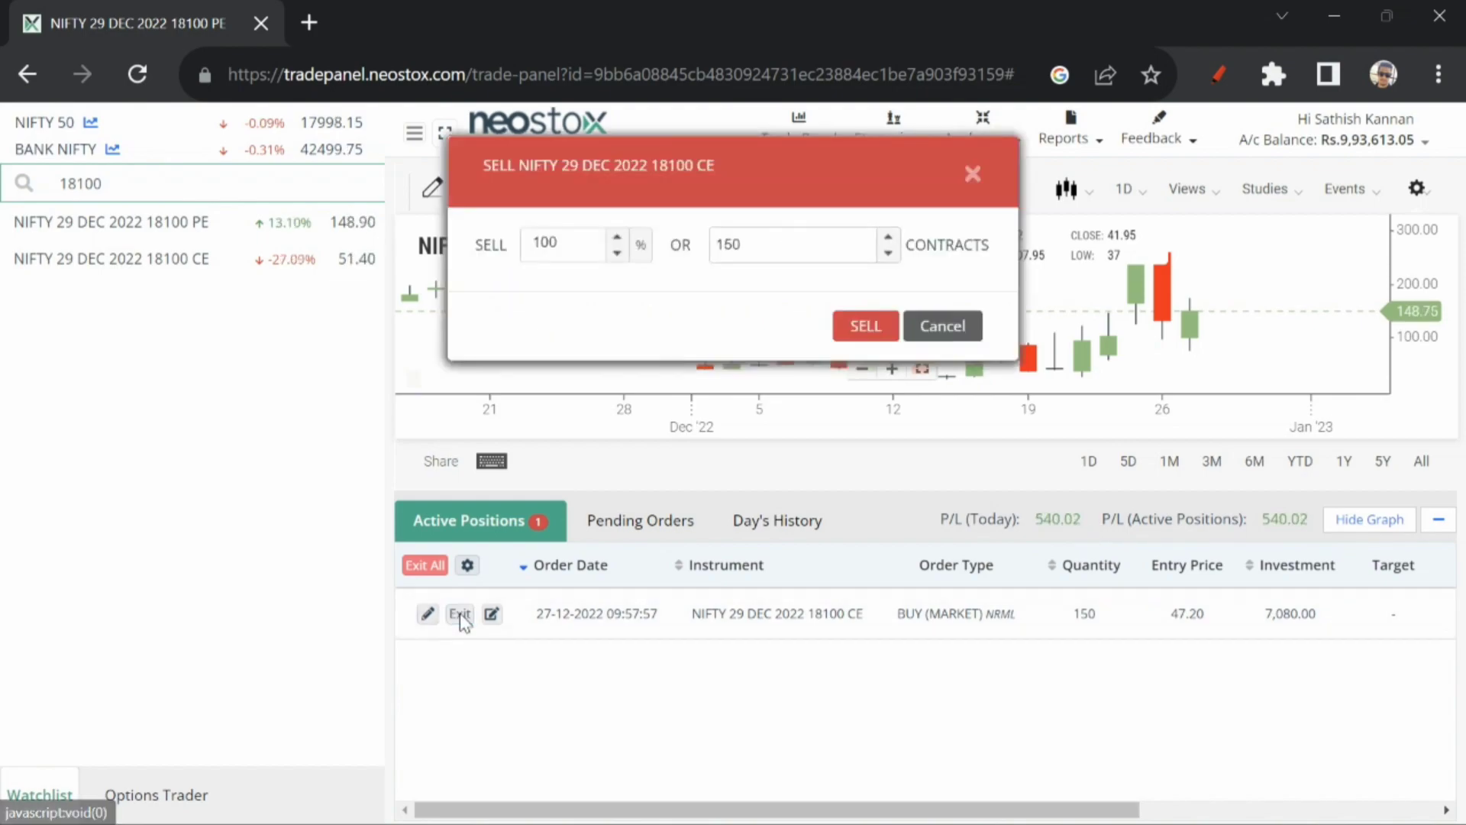
{"action": "left_click", "coordinate": [889, 254]}
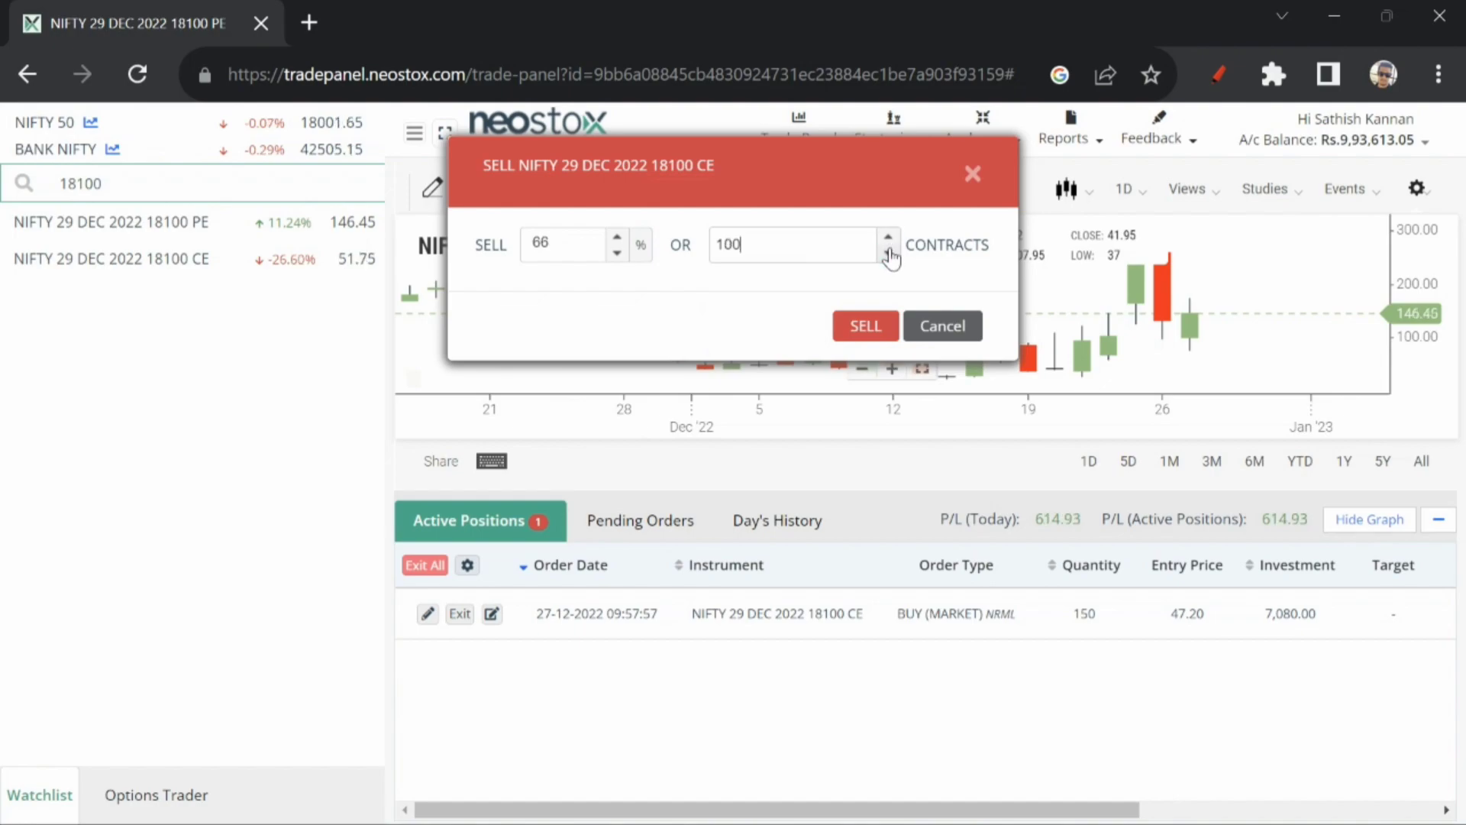
{"action": "left_click", "coordinate": [888, 254]}
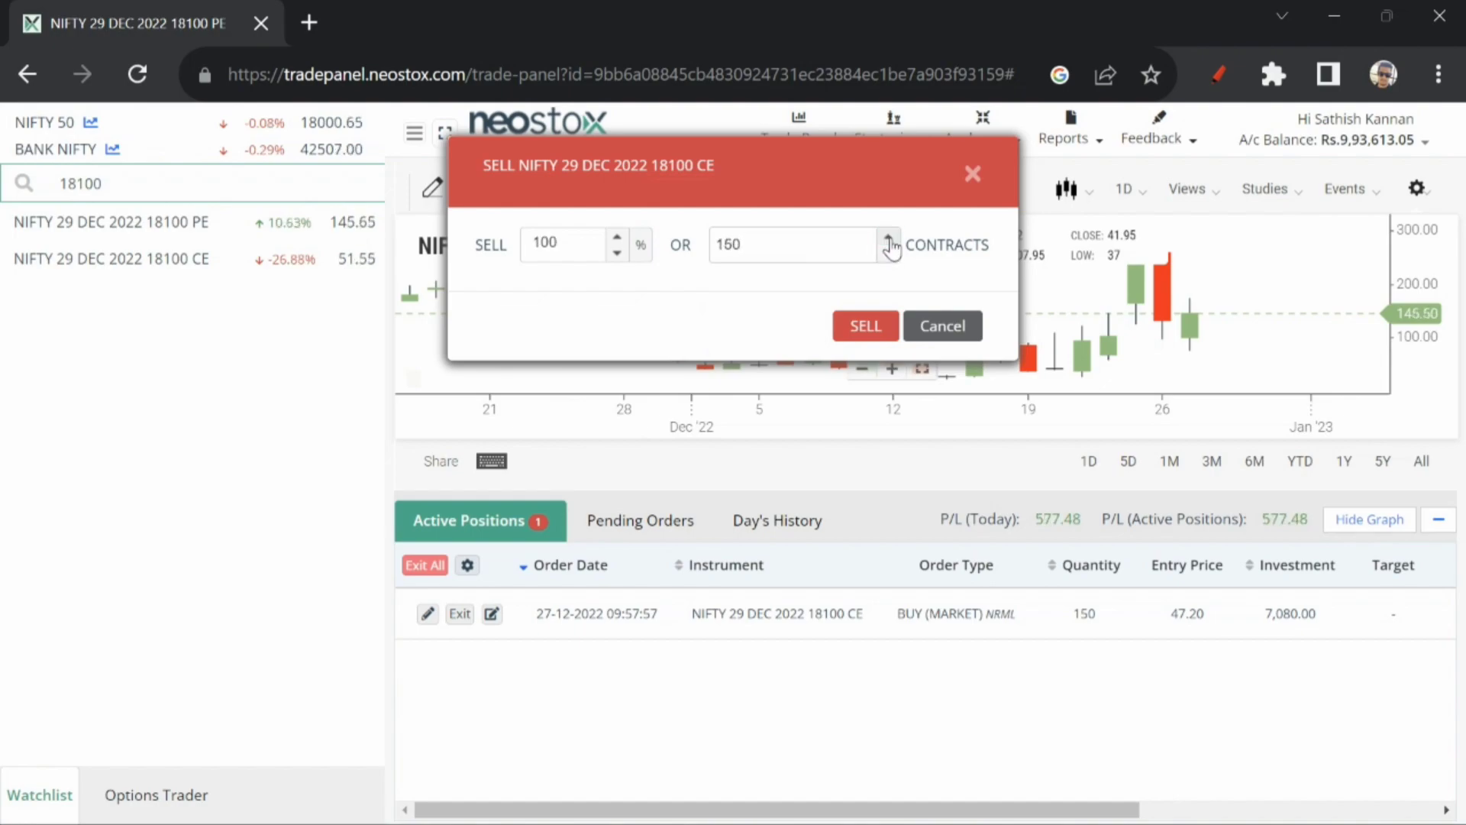
{"action": "left_click", "coordinate": [617, 253]}
{"action": "left_click", "coordinate": [617, 254]}
{"action": "left_click", "coordinate": [616, 253]}
{"action": "left_click", "coordinate": [616, 253]}
{"action": "left_click", "coordinate": [616, 253]}
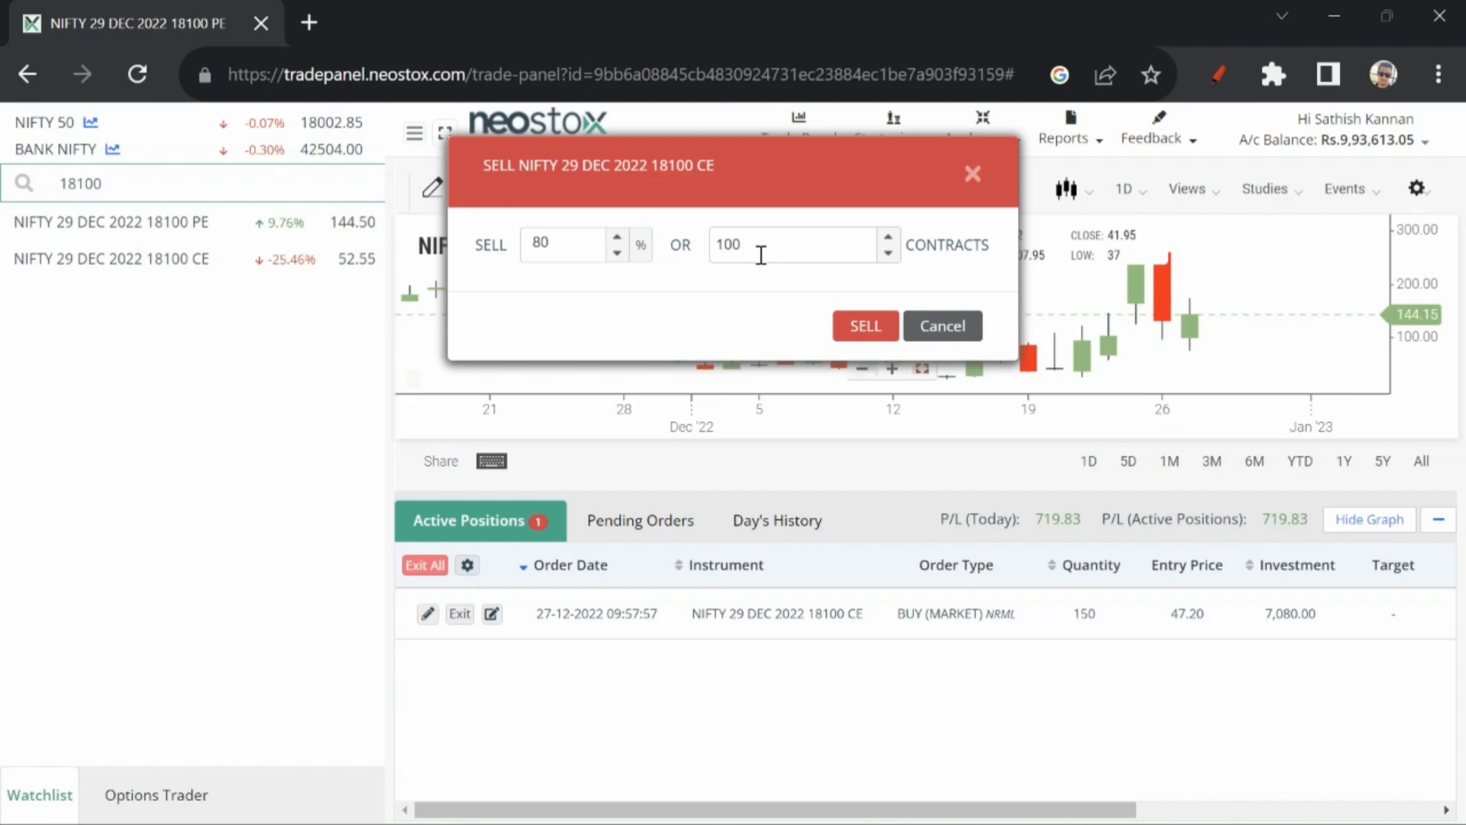
{"action": "left_click", "coordinate": [617, 236]}
{"action": "left_click", "coordinate": [617, 236]}
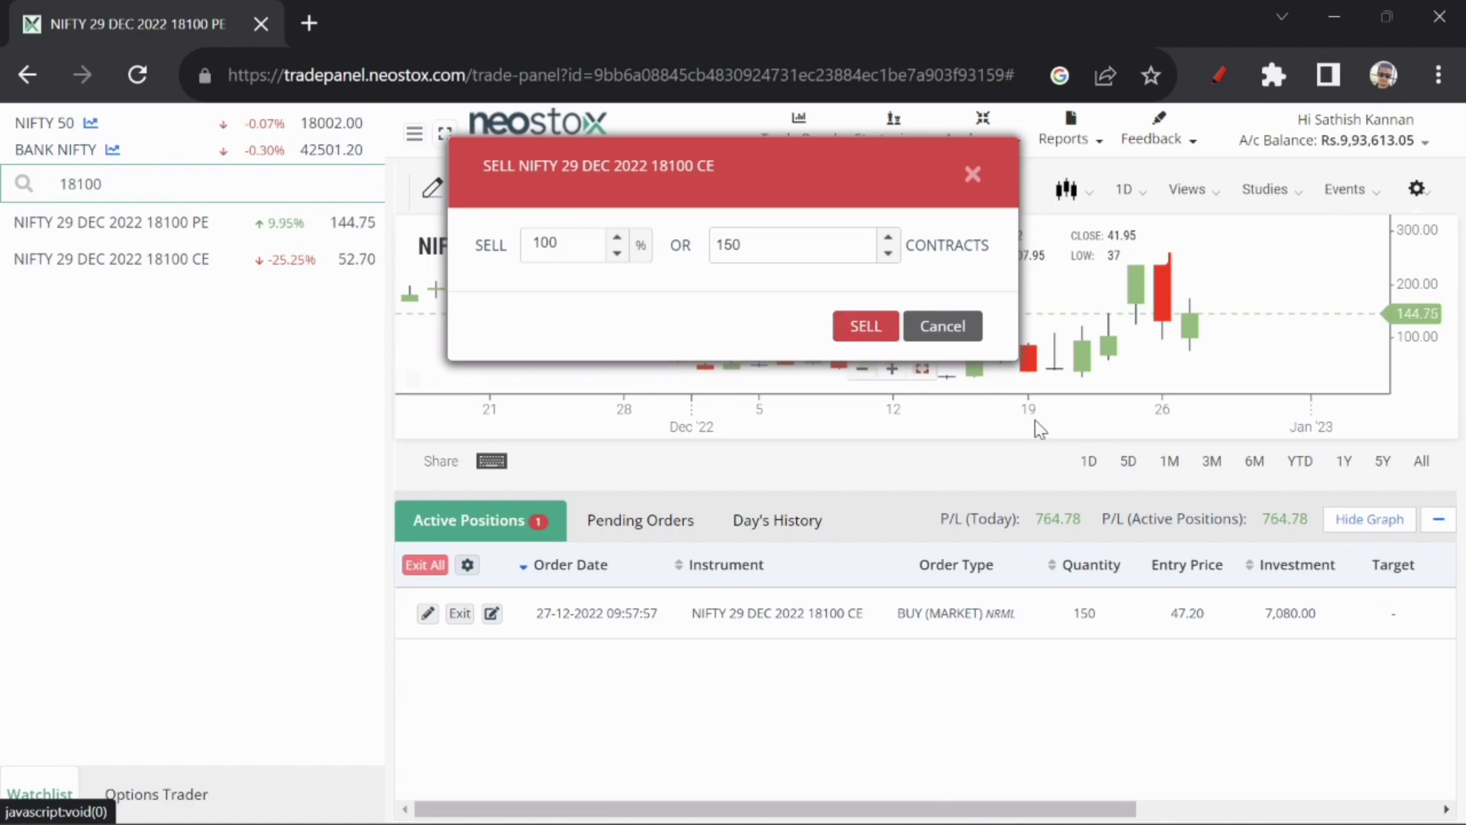
{"action": "left_click", "coordinate": [875, 327]}
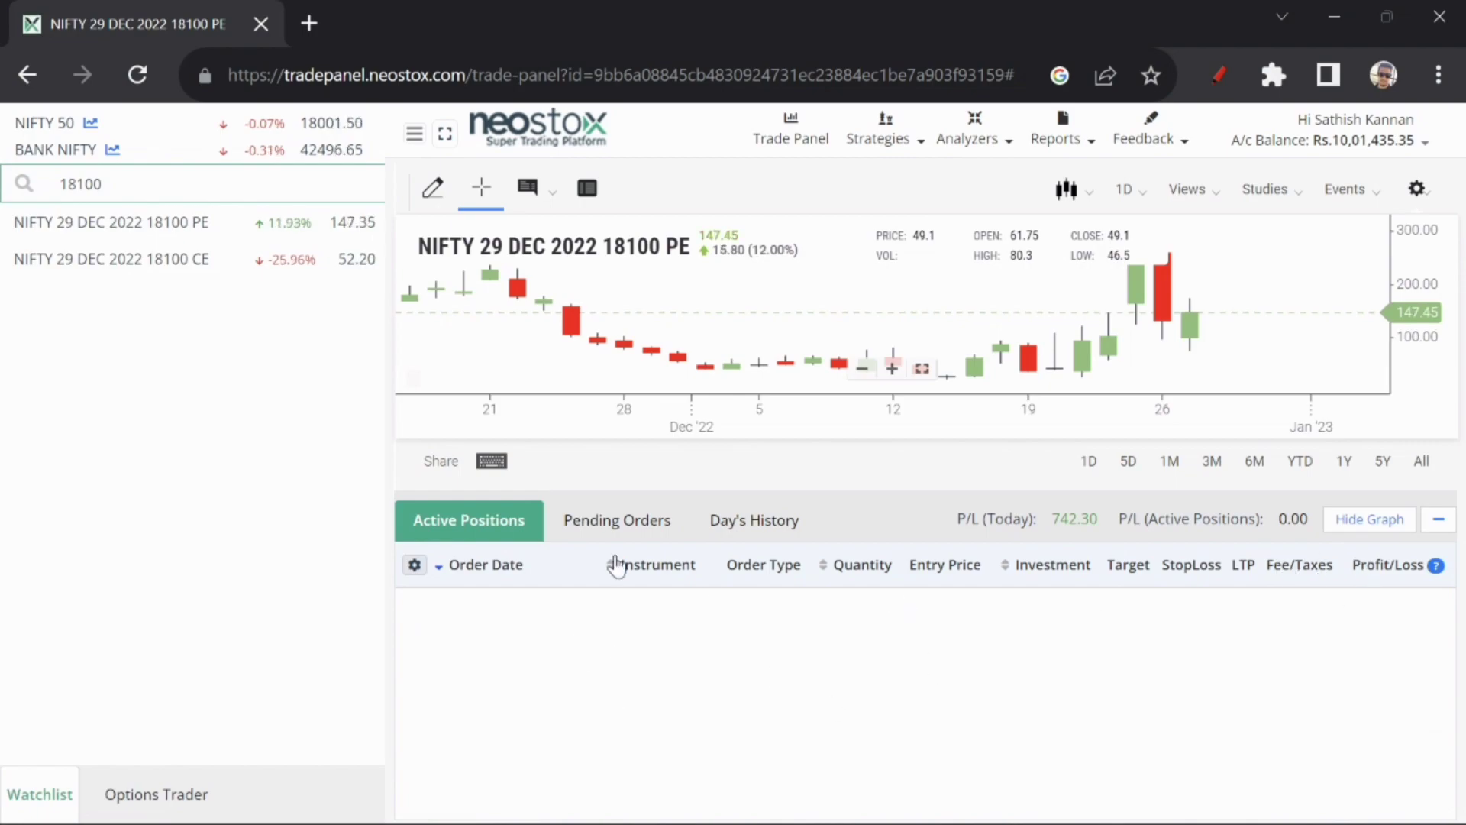
Open Day's History and point out the 47.20 entry and 52.55 exit prices
{"action": "left_click", "coordinate": [615, 526]}
{"action": "left_click", "coordinate": [738, 535]}
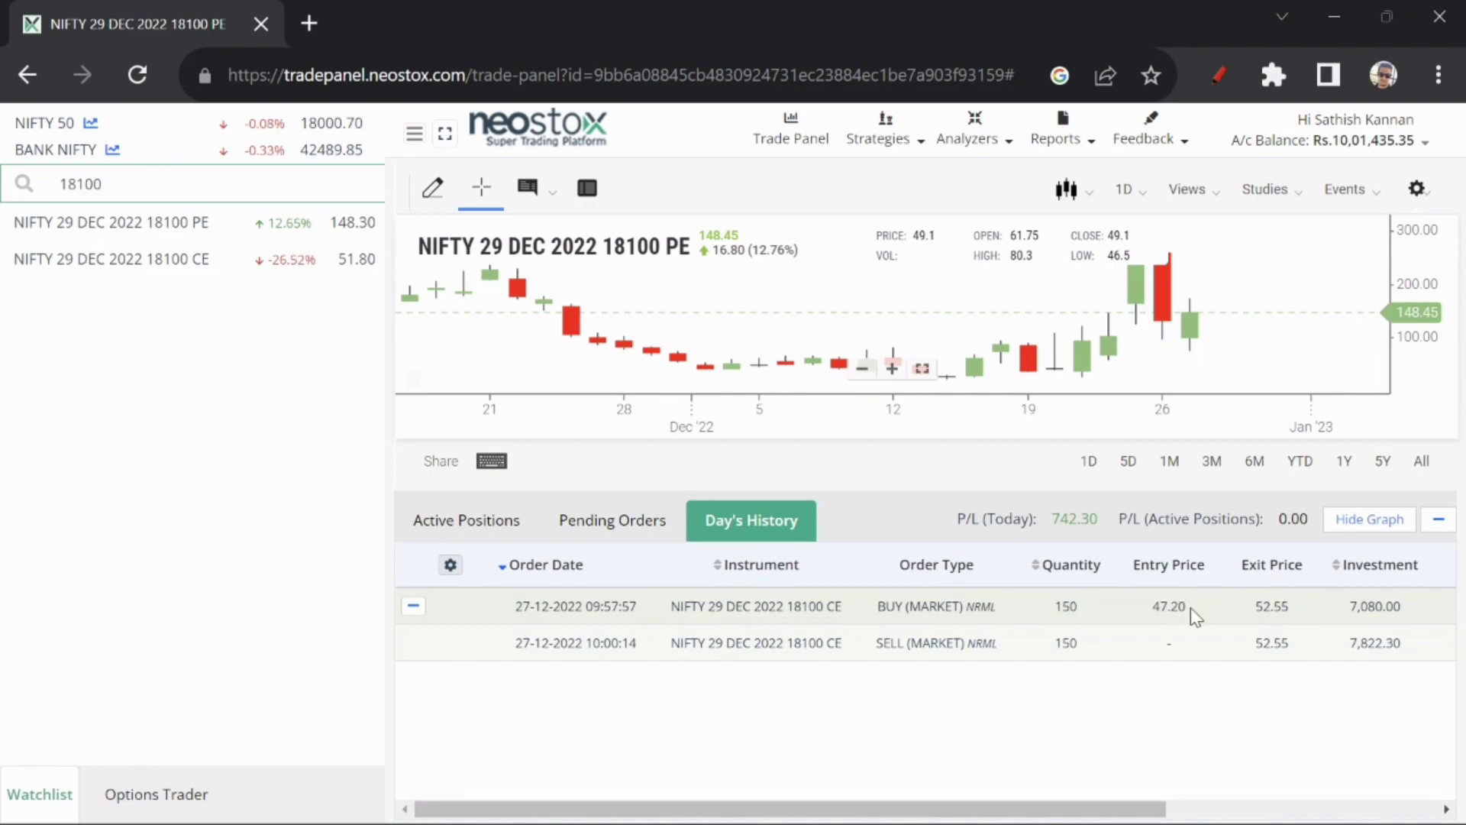
{"action": "left_click_drag", "start_coordinate": [1193, 608], "coordinate": [1145, 611]}
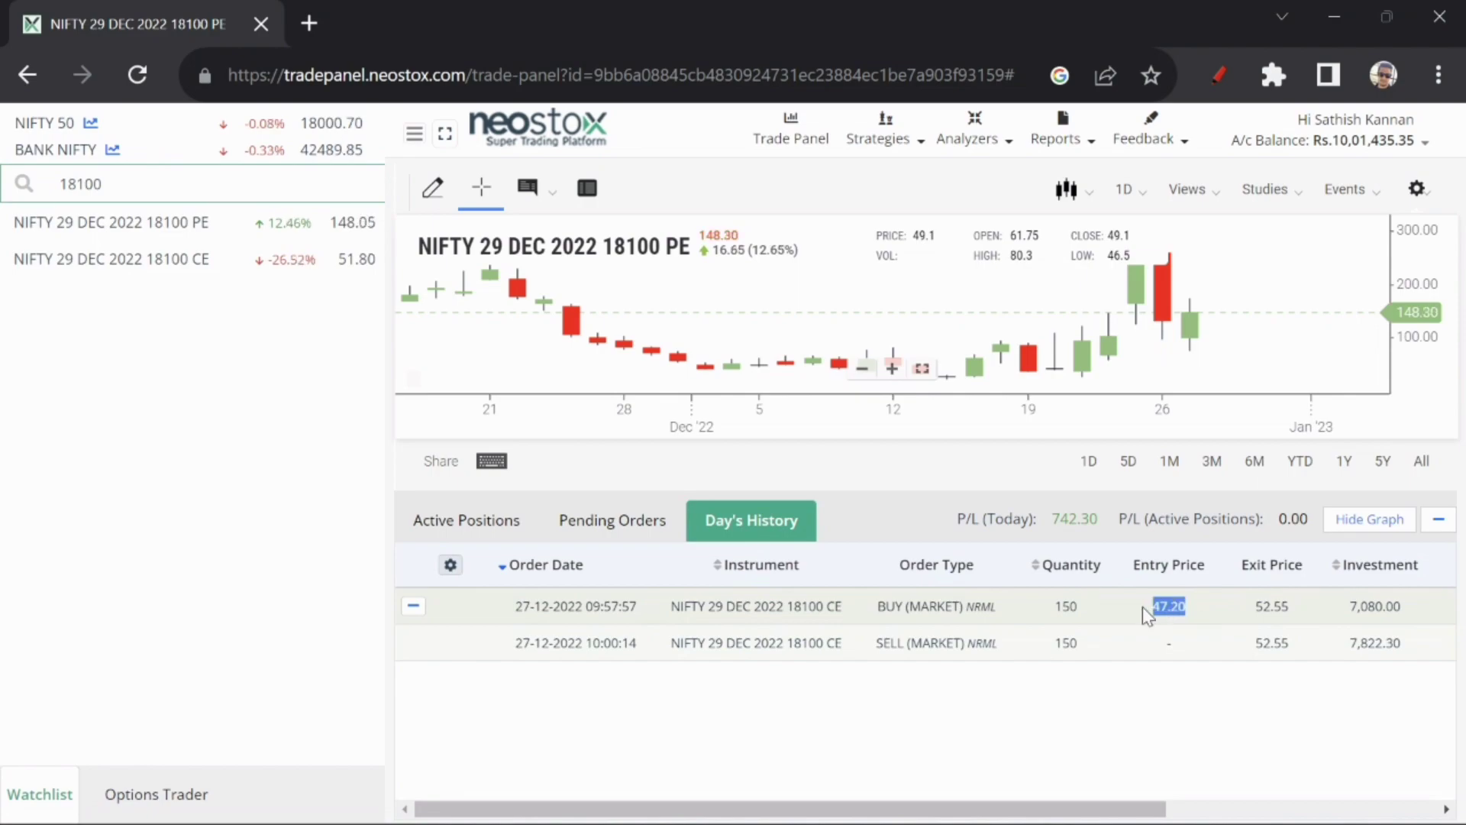
{"action": "left_click", "coordinate": [1288, 647]}
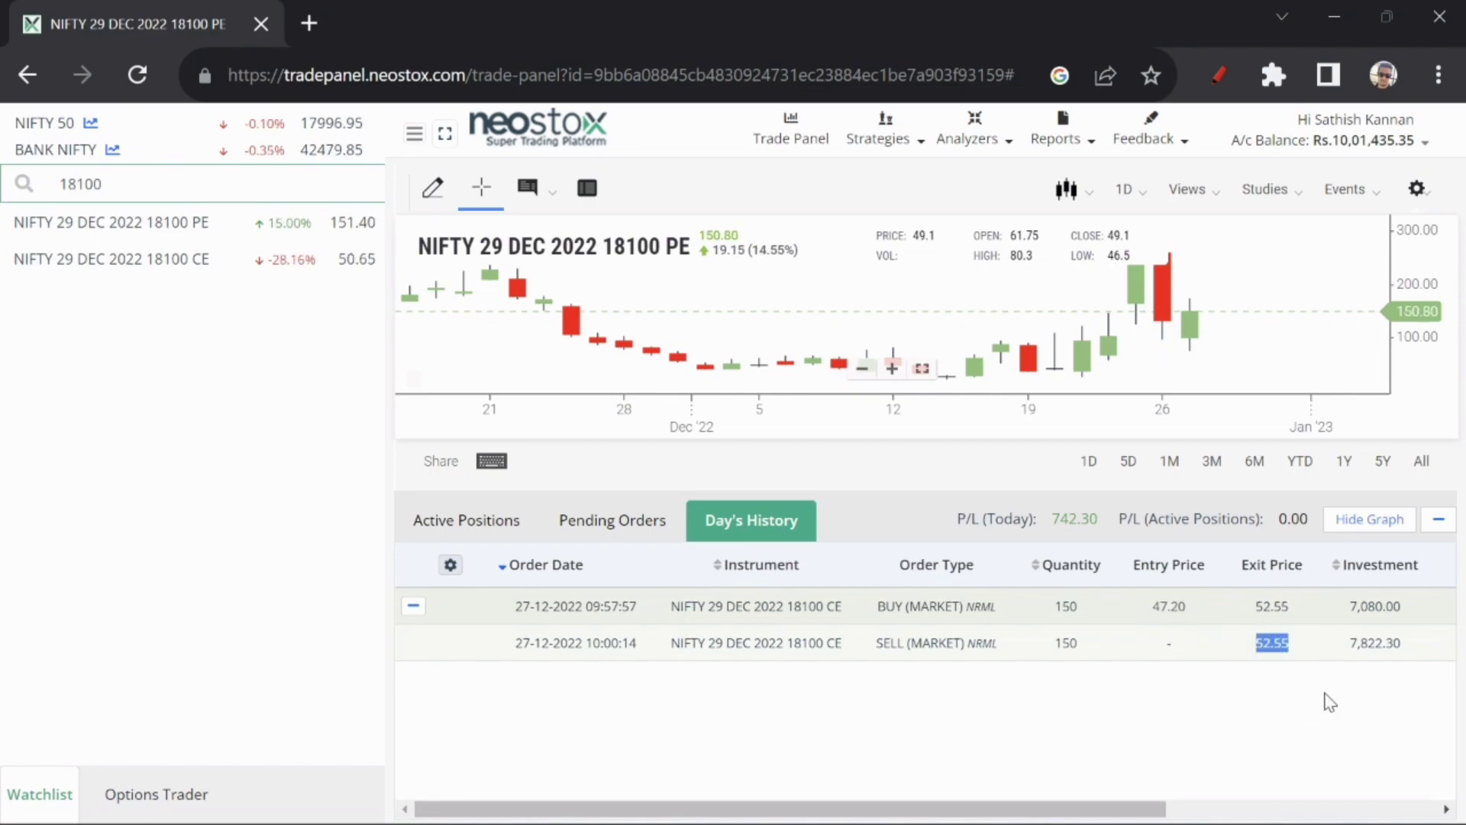
Highlight the sell order's 7,822.30 value and today's 742.30 profit
{"action": "left_click_drag", "start_coordinate": [1348, 607], "coordinate": [1348, 650]}
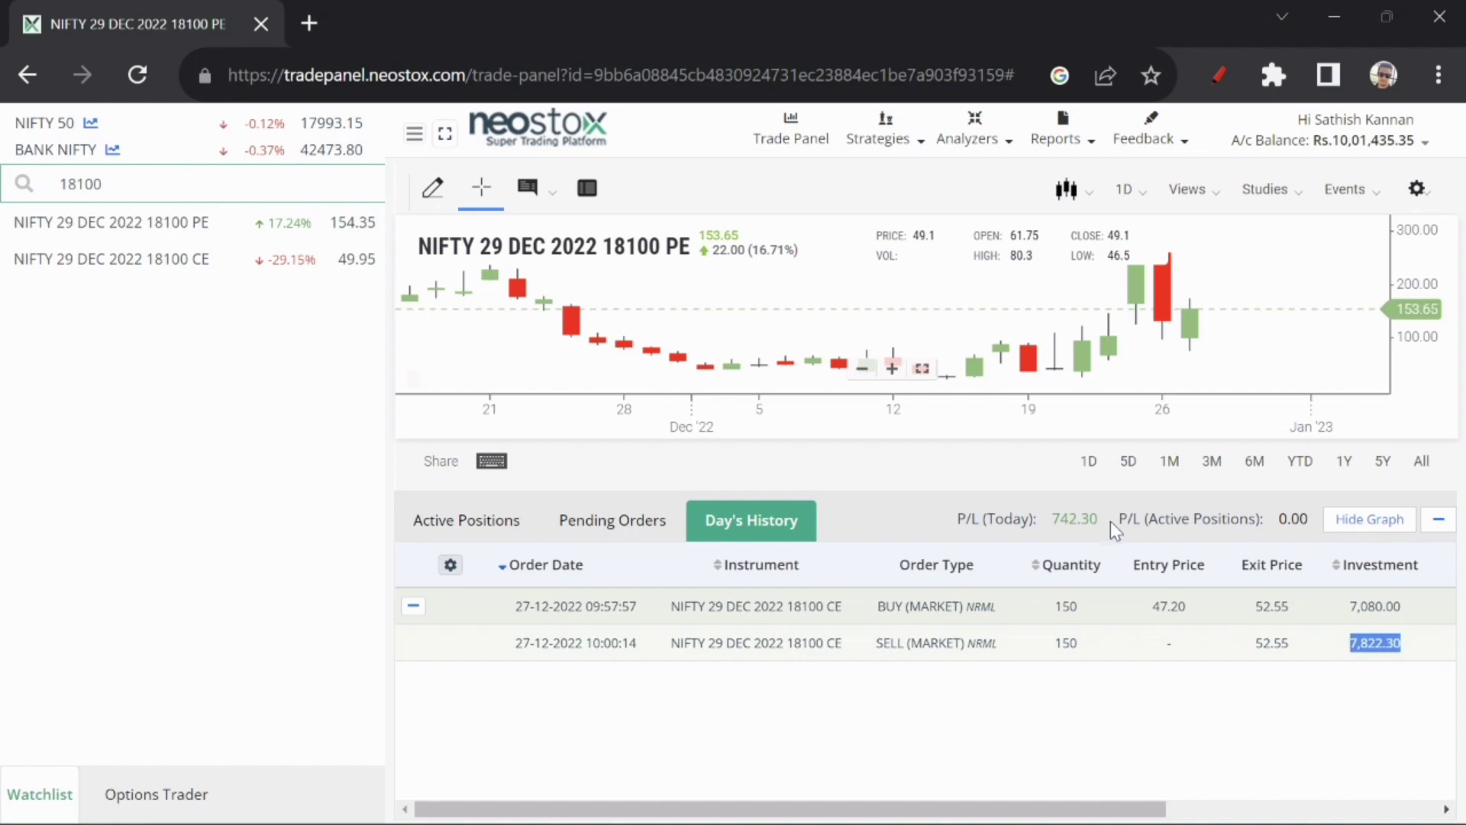
{"action": "left_click_drag", "start_coordinate": [1110, 521], "coordinate": [1054, 526]}
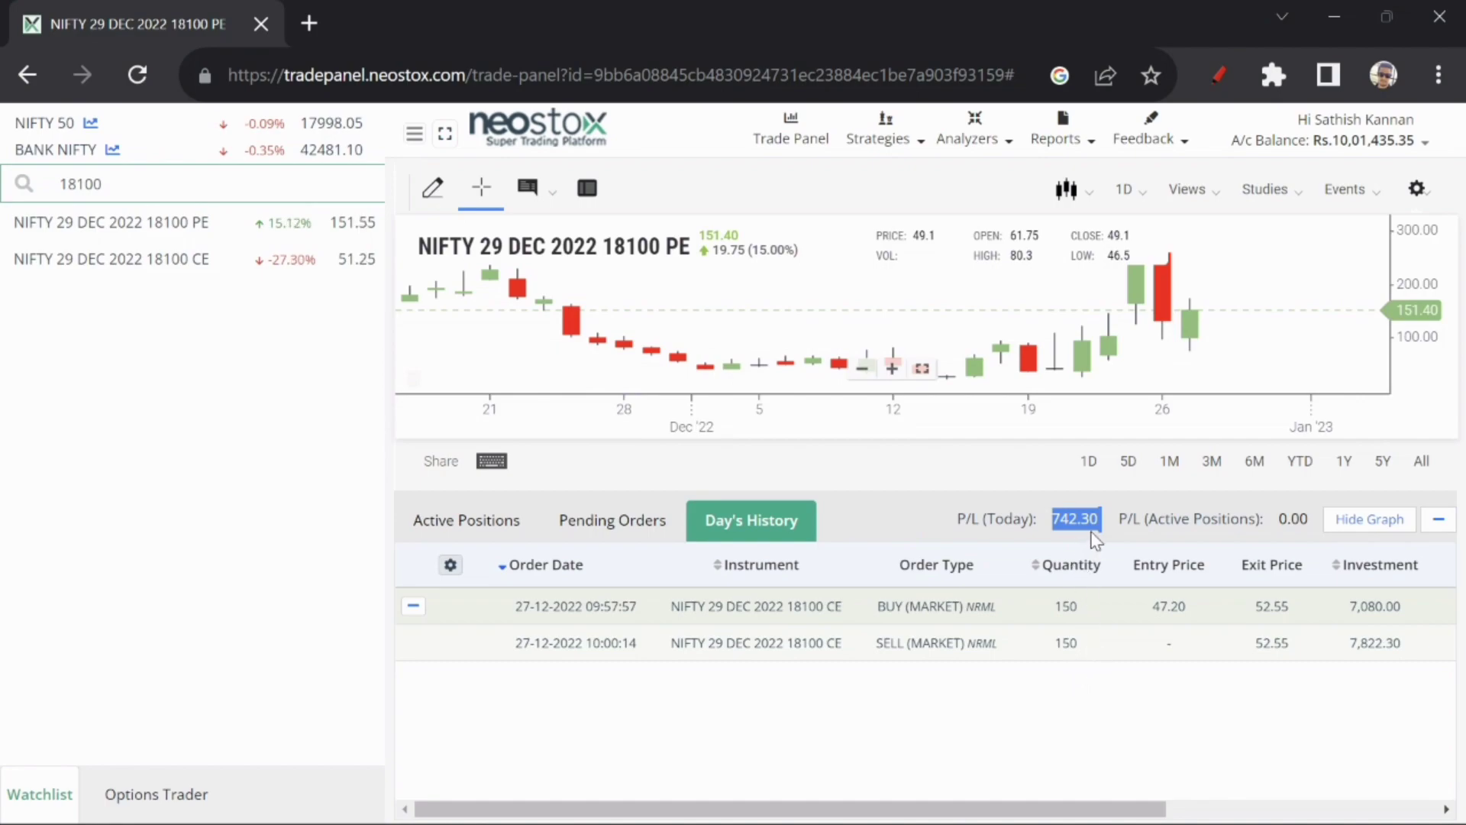
{"action": "left_click", "coordinate": [1115, 707]}
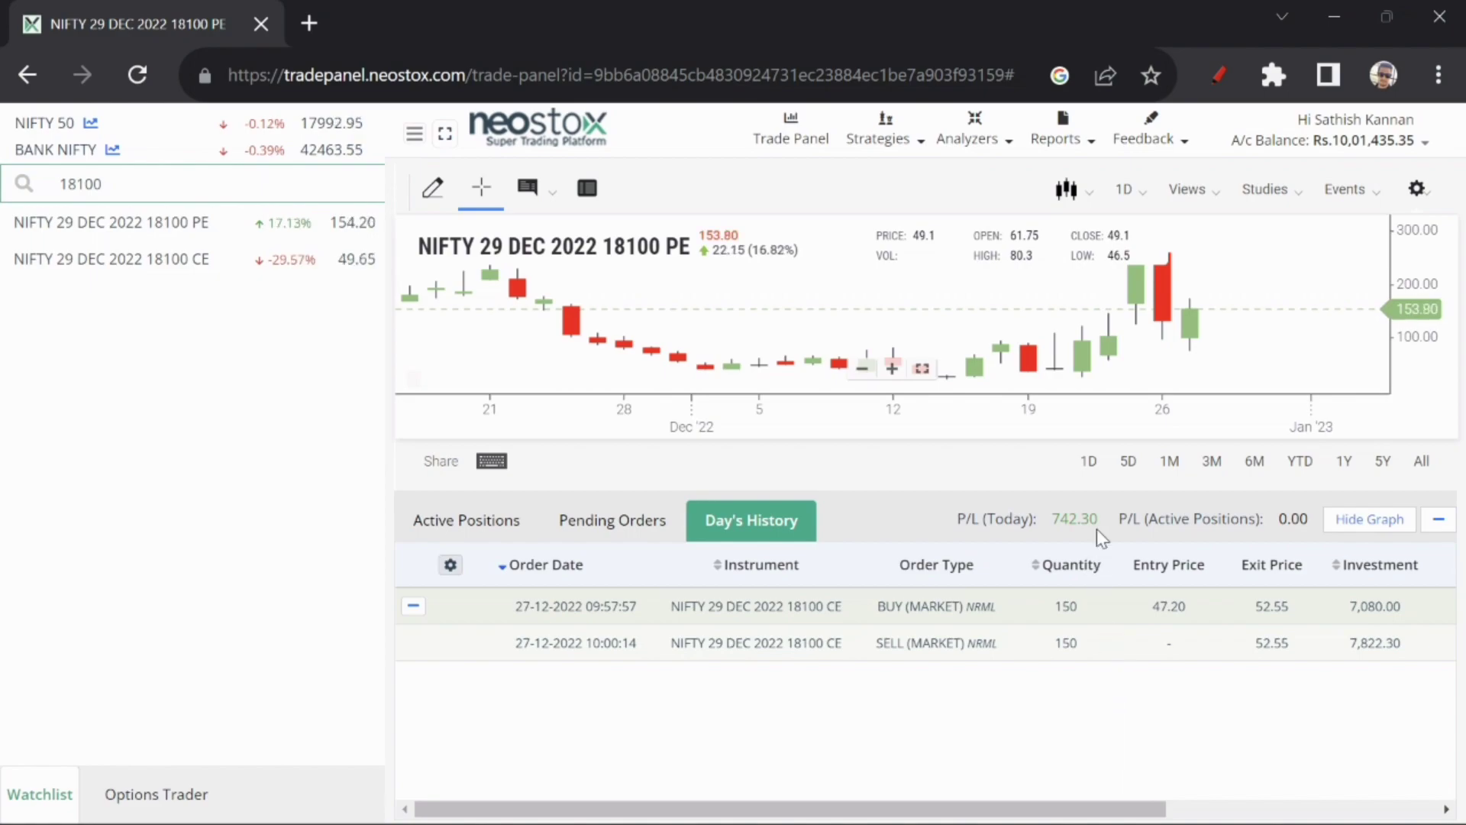
{"action": "double_click", "coordinate": [1076, 518]}
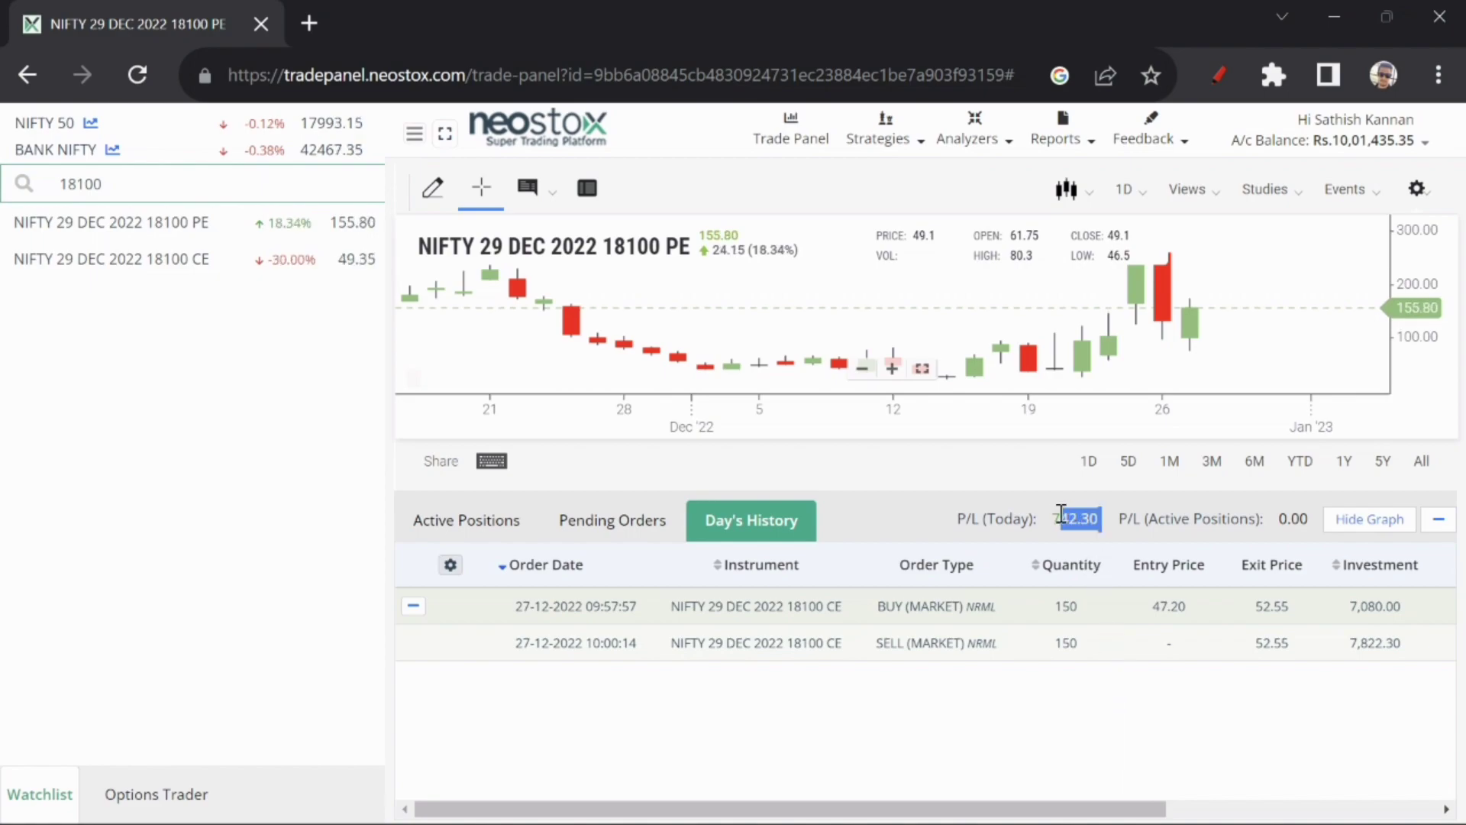
{"action": "left_click", "coordinate": [1117, 733]}
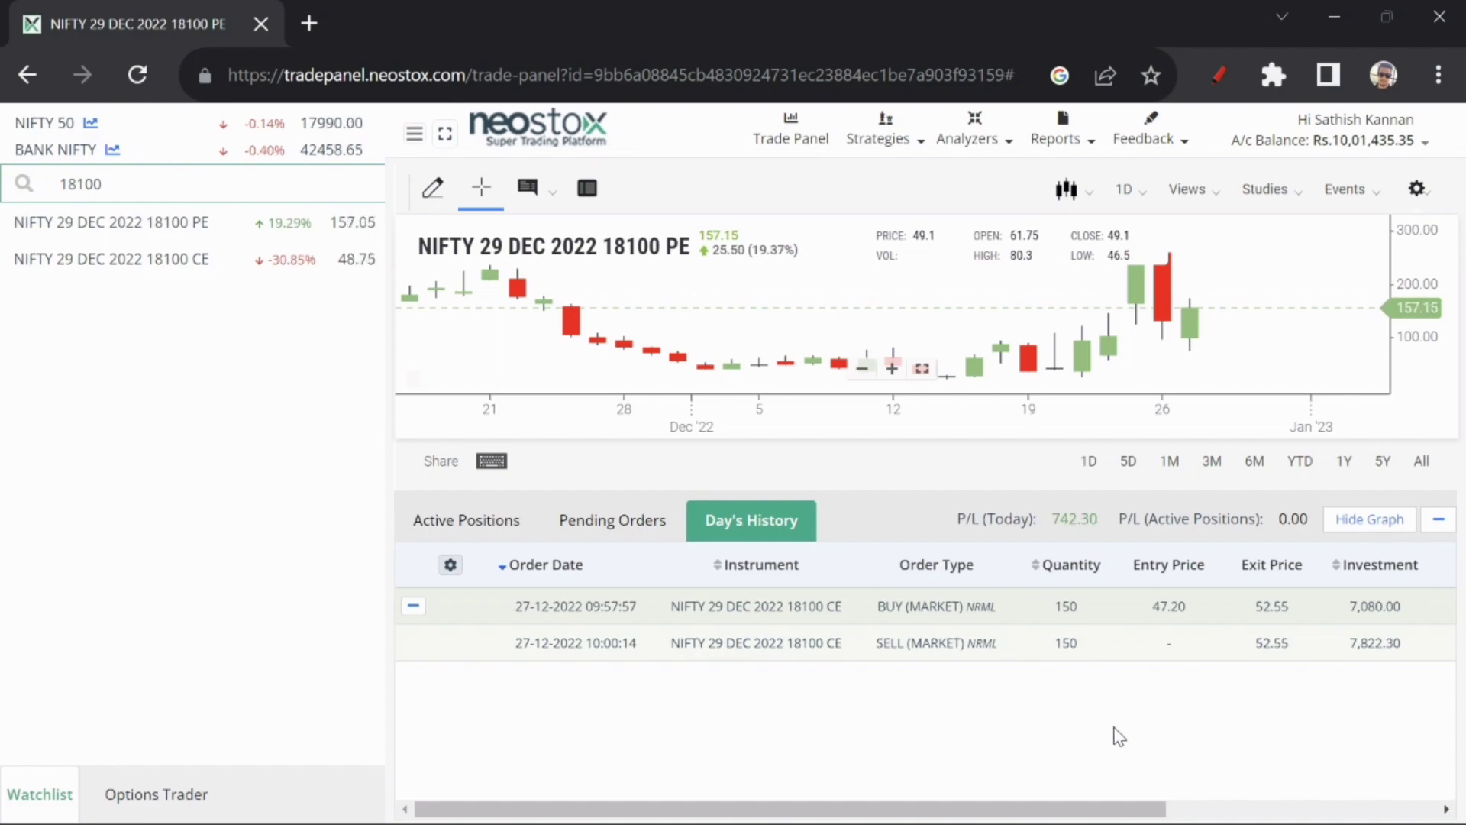